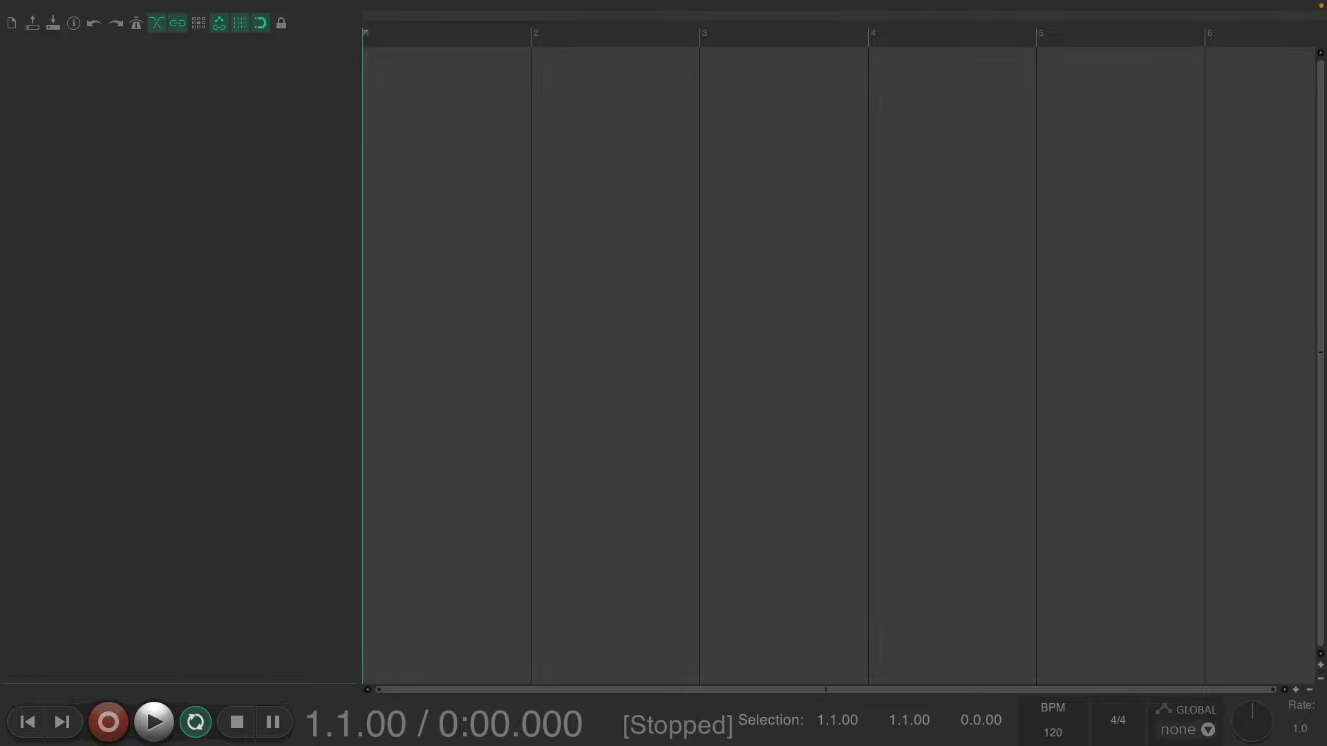
Open REAPER's Preferences from the Options menu and go to the Audio > MIDI Devices page
{"action": "mouse_move", "coordinate": [391, 4]}
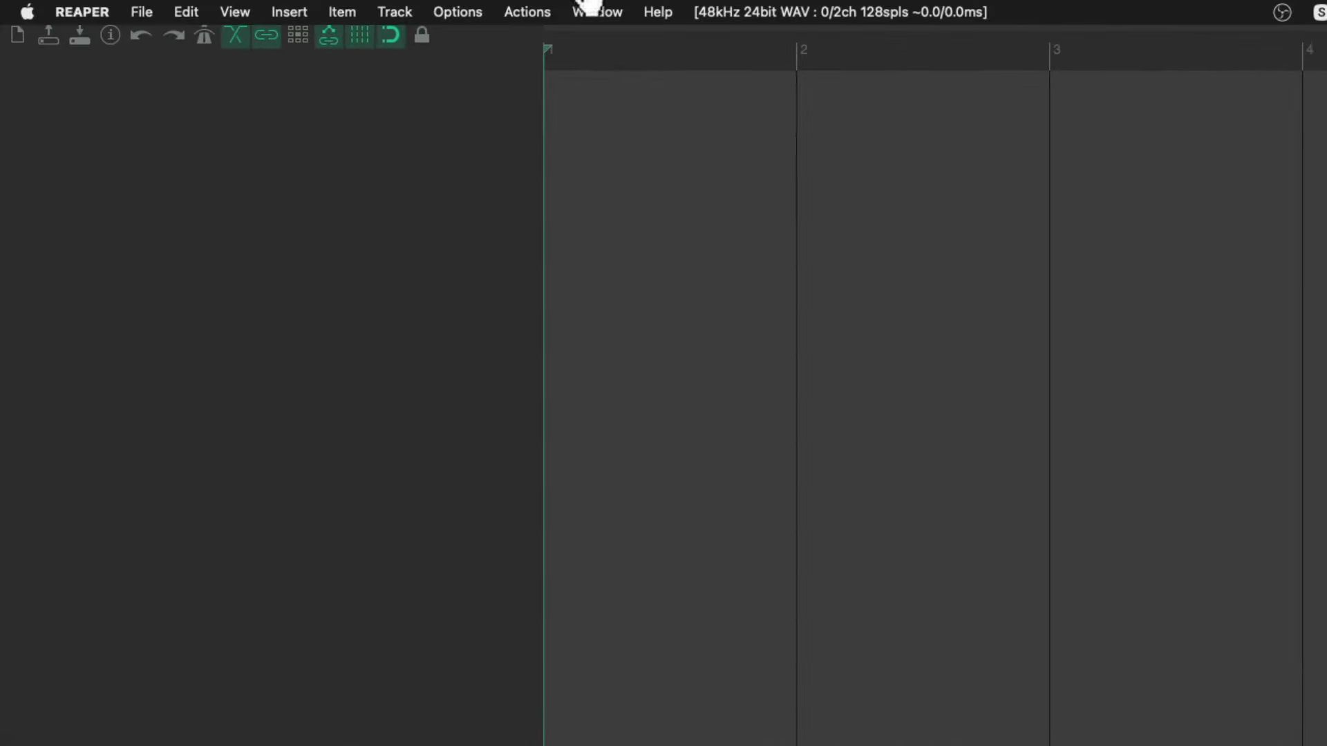
{"action": "left_click", "coordinate": [471, 14]}
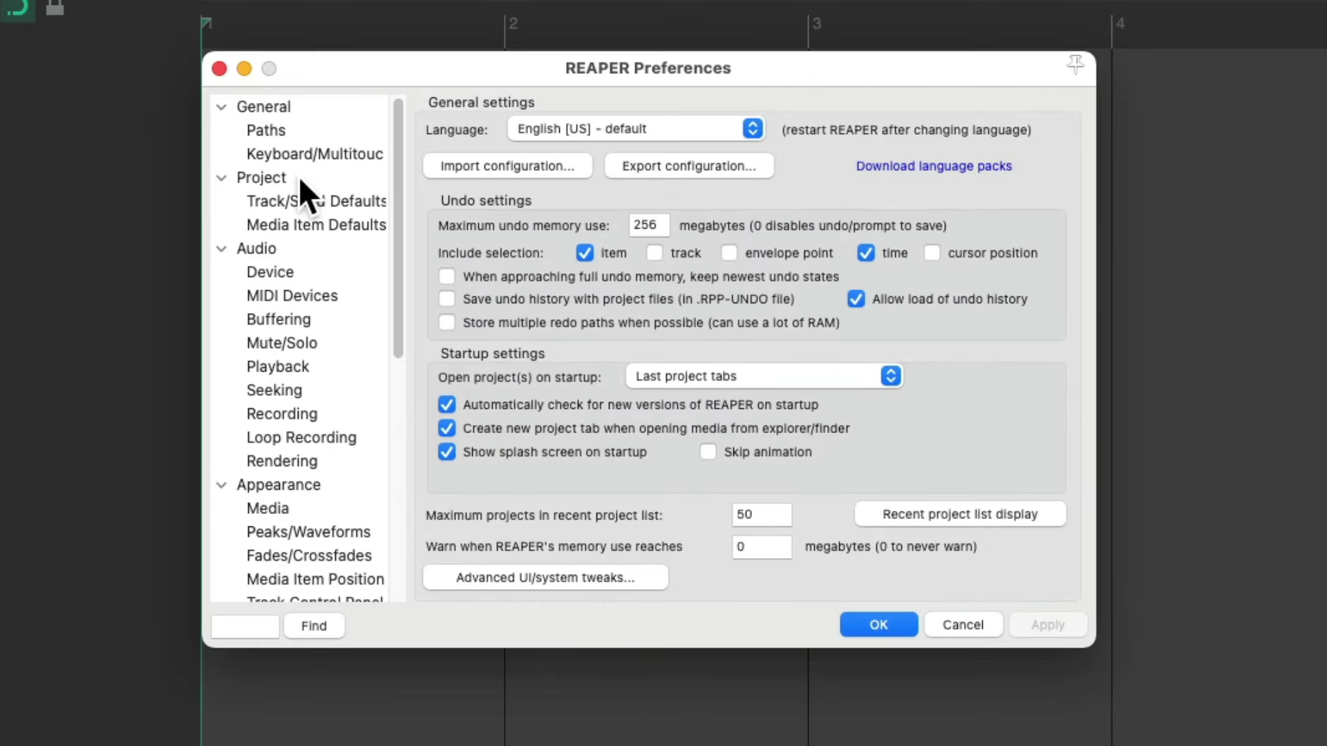
{"action": "left_click", "coordinate": [360, 295]}
{"action": "mouse_move", "coordinate": [607, 267]}
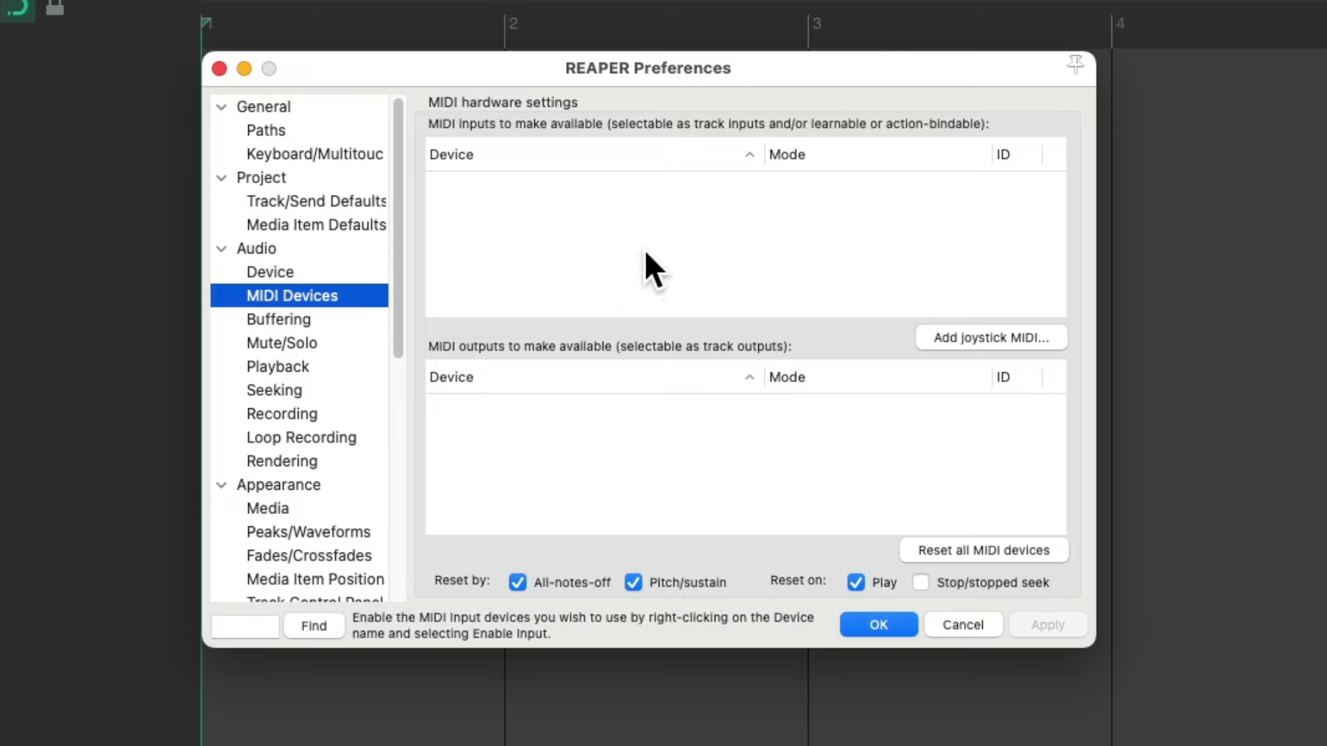
{"action": "mouse_move", "coordinate": [639, 454]}
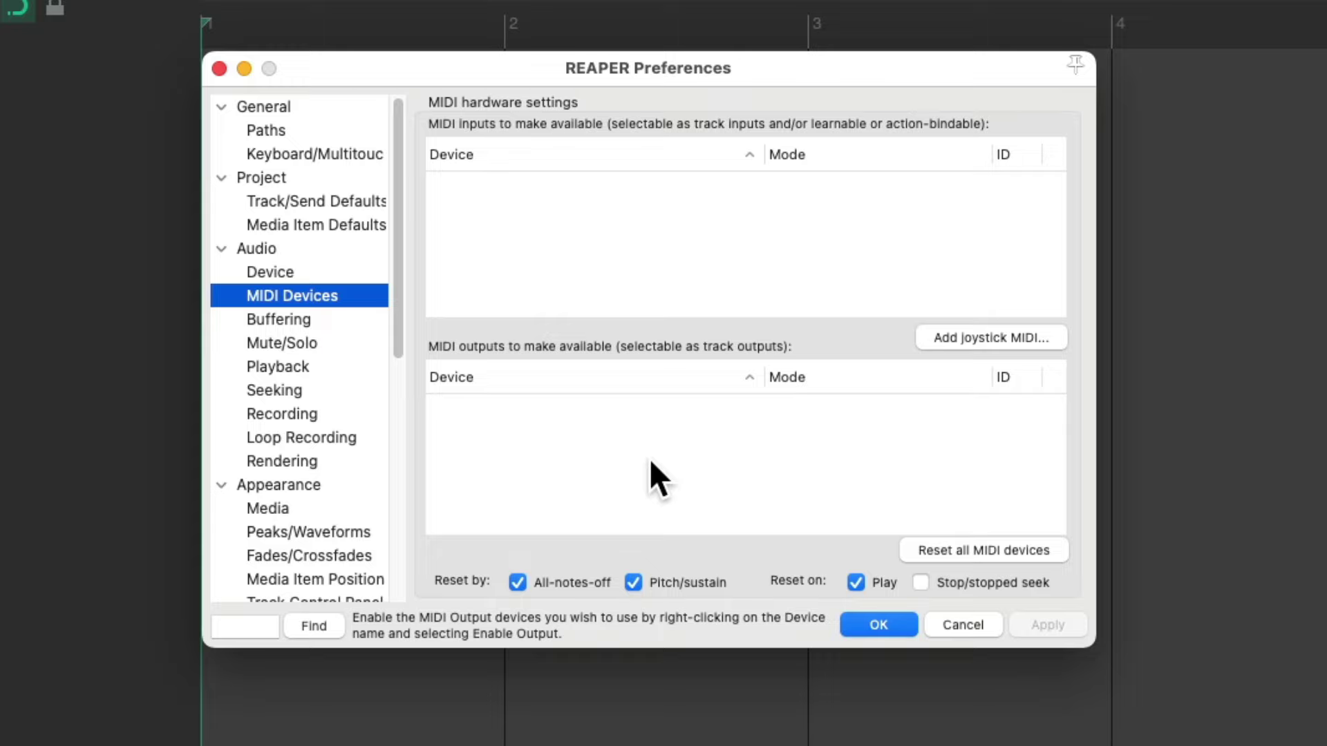
{"action": "mouse_move", "coordinate": [649, 222]}
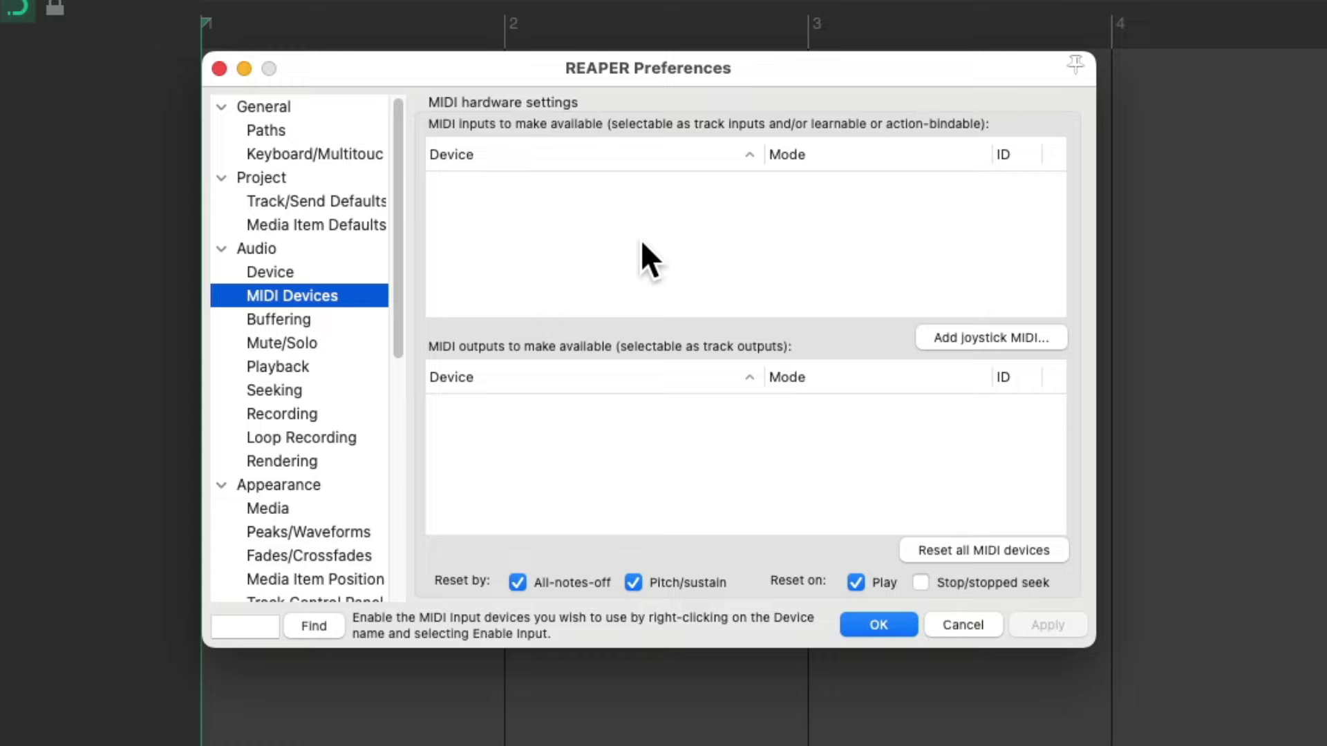
Reset all MIDI devices and look over the KeyLab 88 and MiniFuse 2 input entries
{"action": "left_click", "coordinate": [910, 551]}
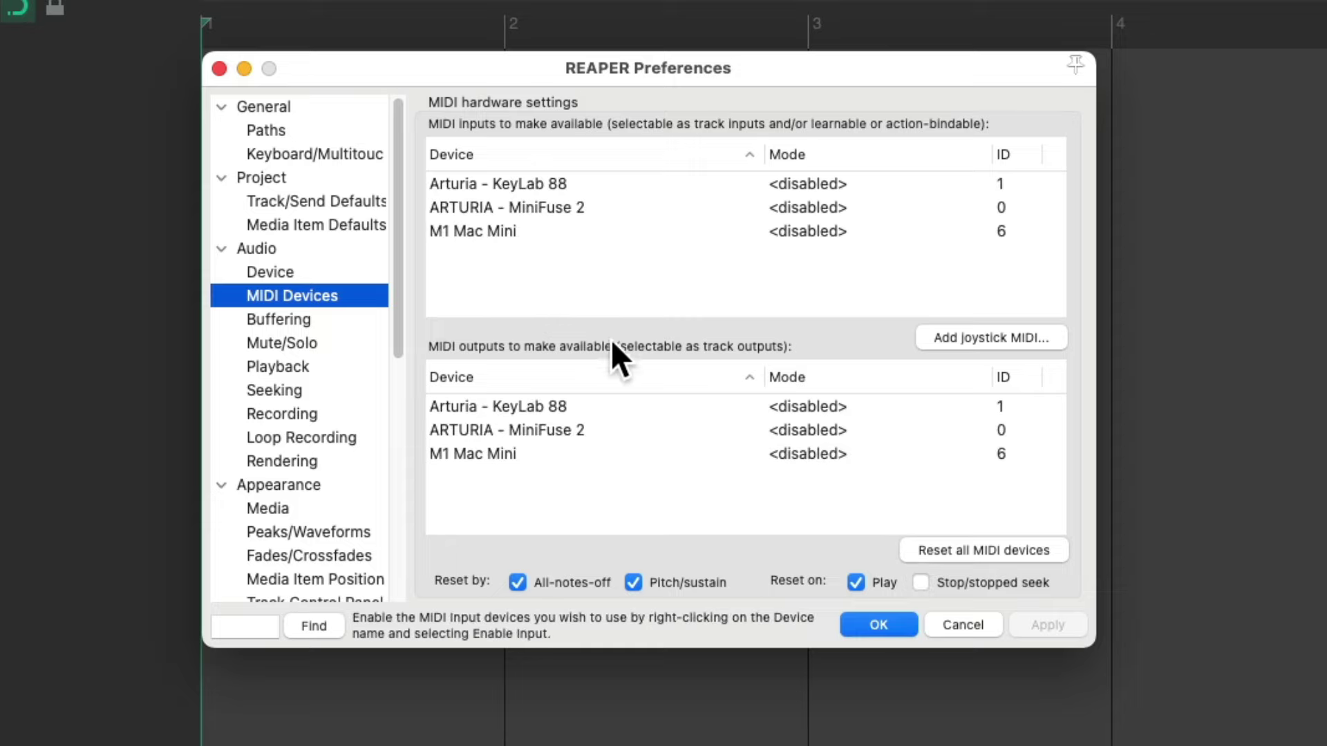
{"action": "left_click", "coordinate": [636, 184]}
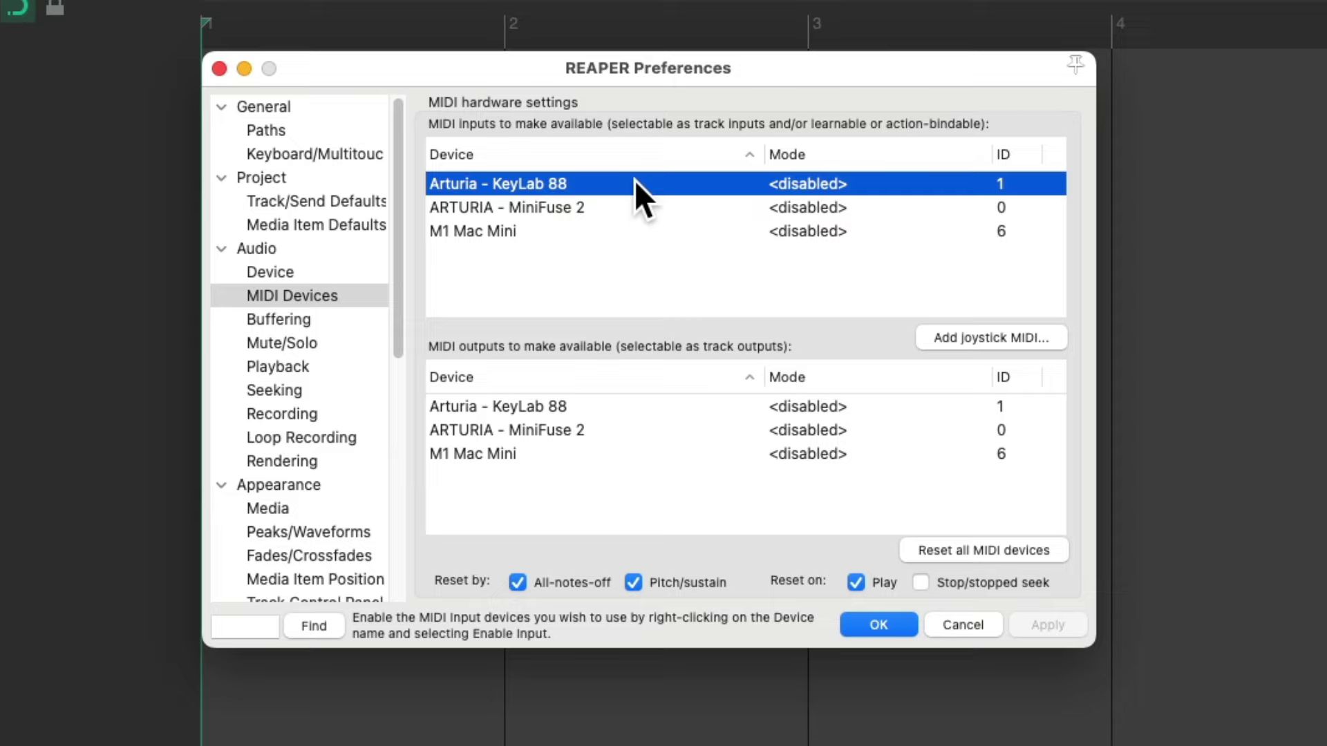
{"action": "left_click", "coordinate": [646, 206]}
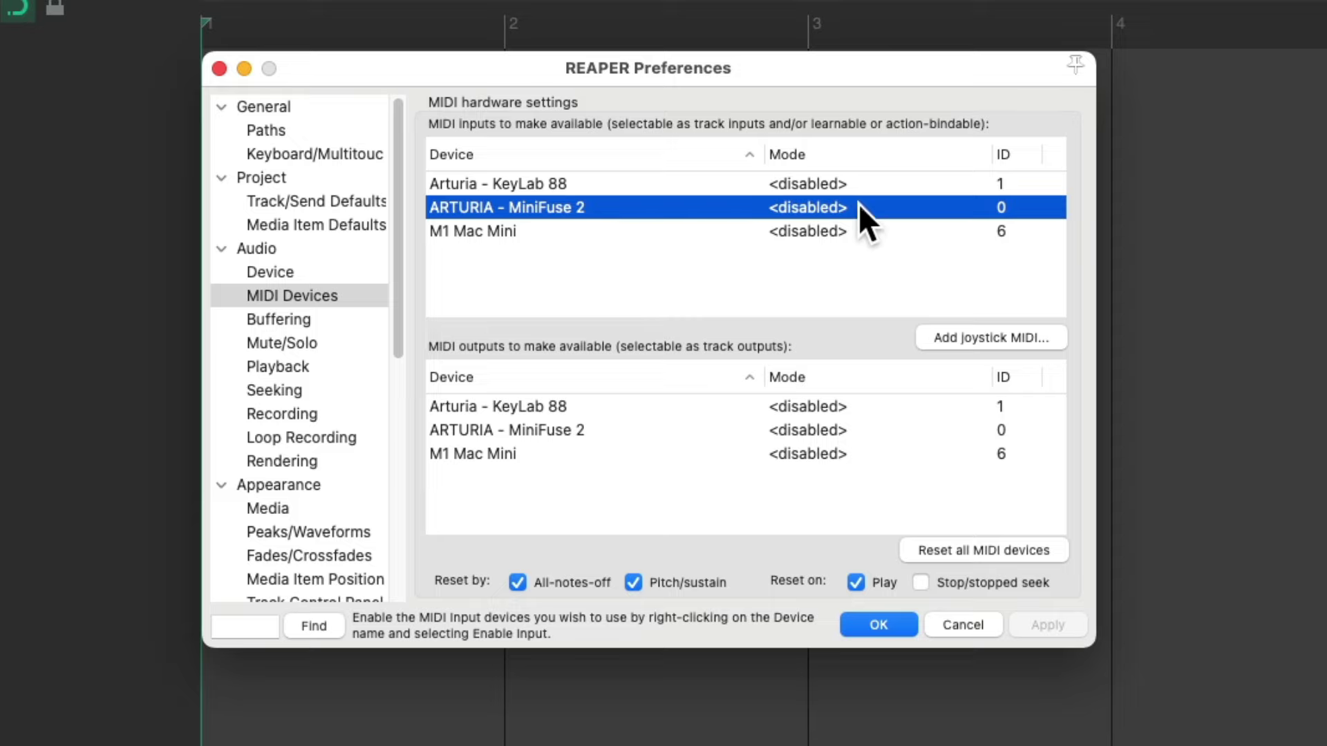
{"action": "left_click", "coordinate": [654, 178]}
{"action": "right_click", "coordinate": [654, 179]}
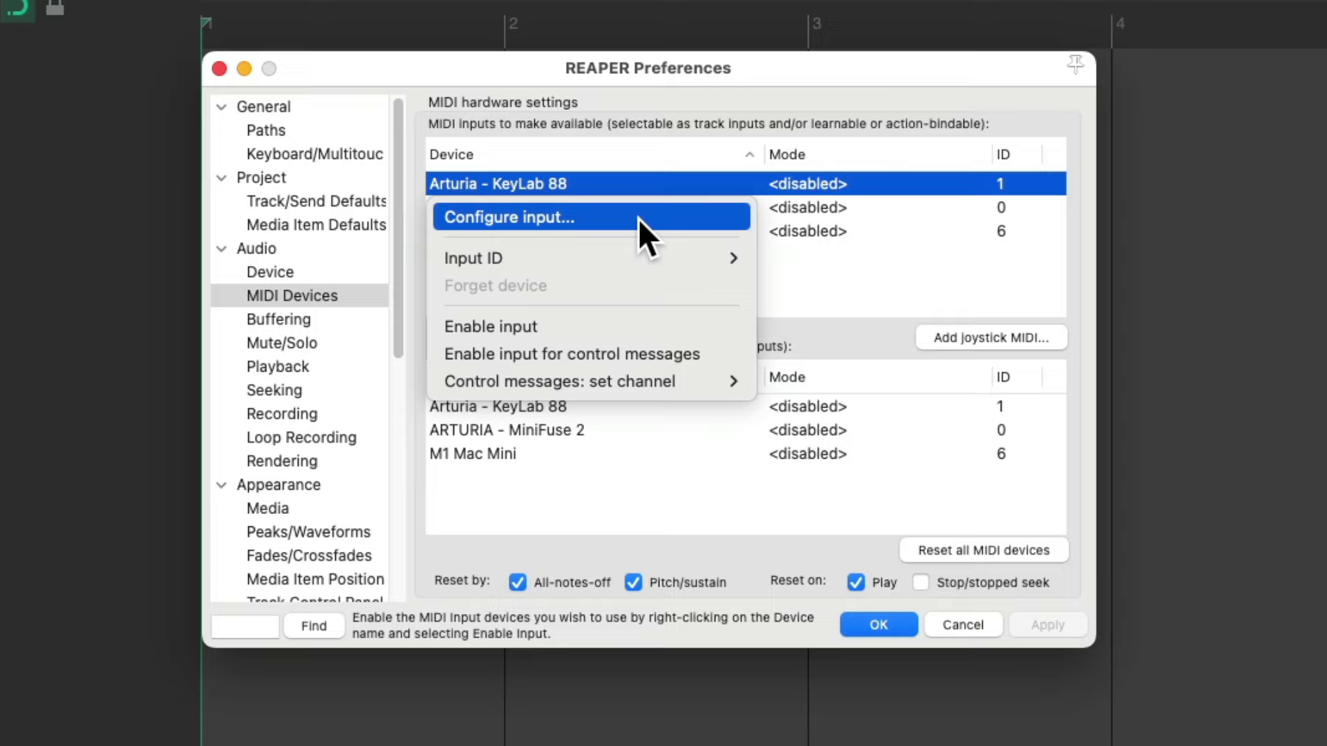
{"action": "left_click", "coordinate": [839, 260]}
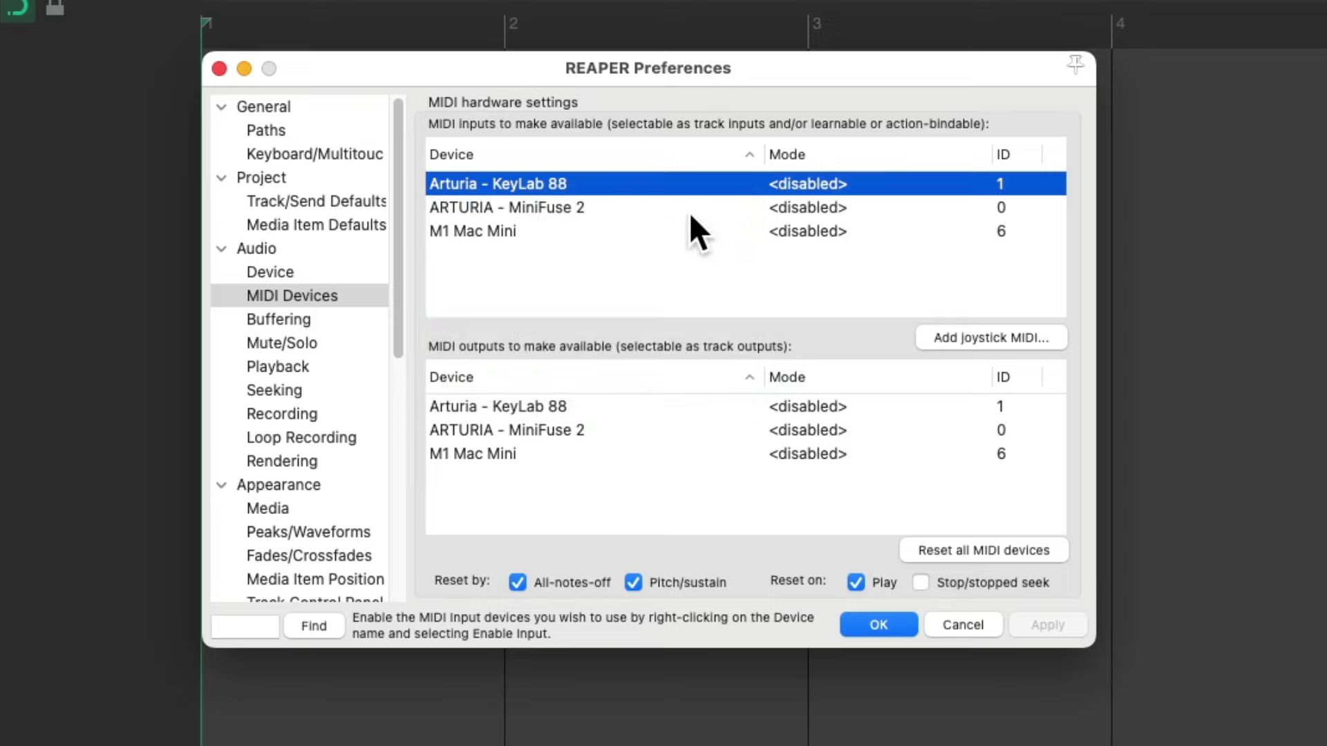
Enable the Arturia KeyLab 88 input under the alias 'MIDI Keyboard 88 Keys'
{"action": "double_click", "coordinate": [630, 179]}
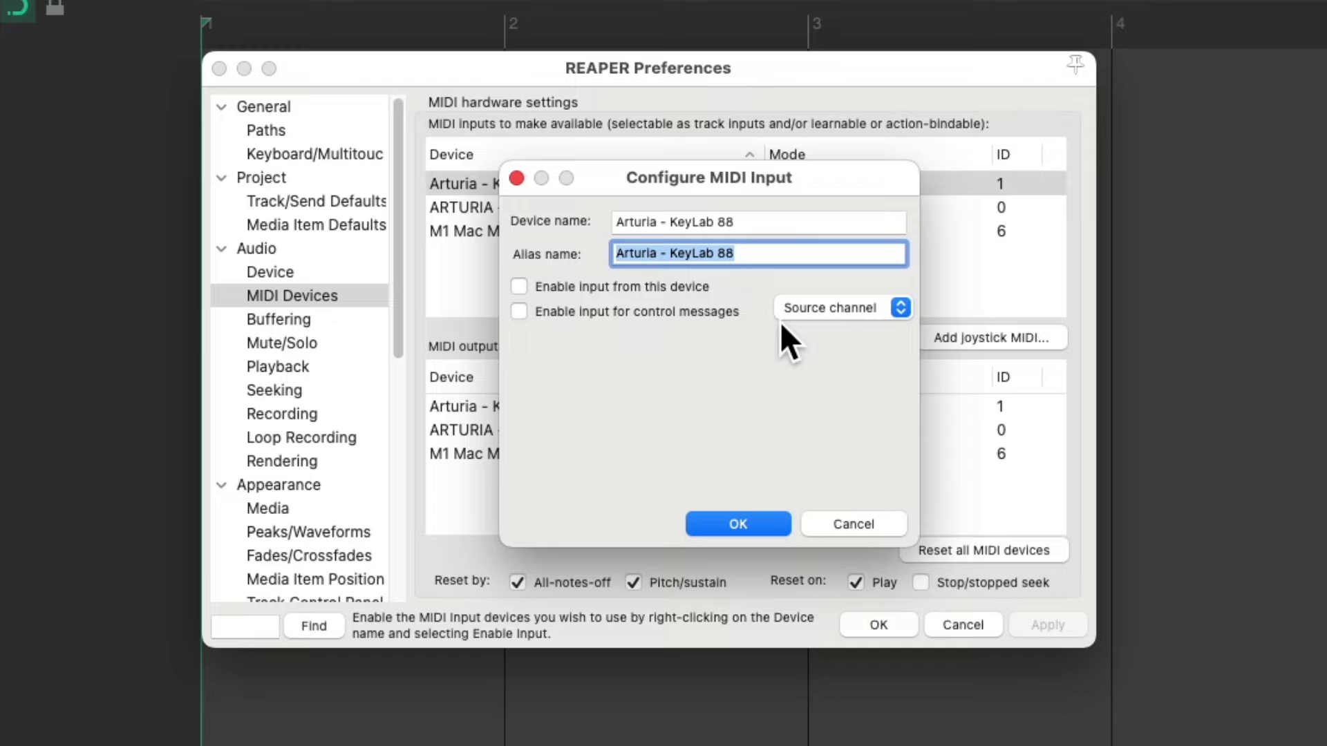
{"action": "triple_click", "coordinate": [771, 220]}
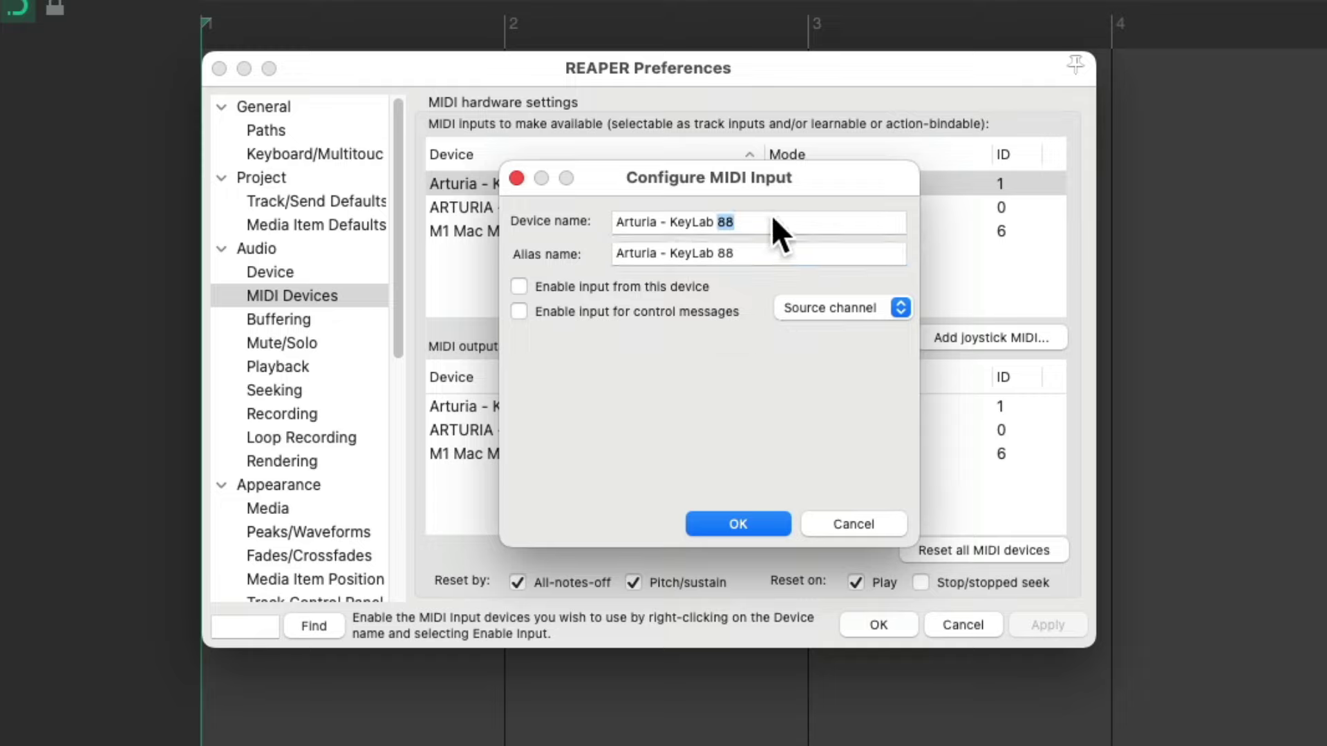
{"action": "triple_click", "coordinate": [770, 254]}
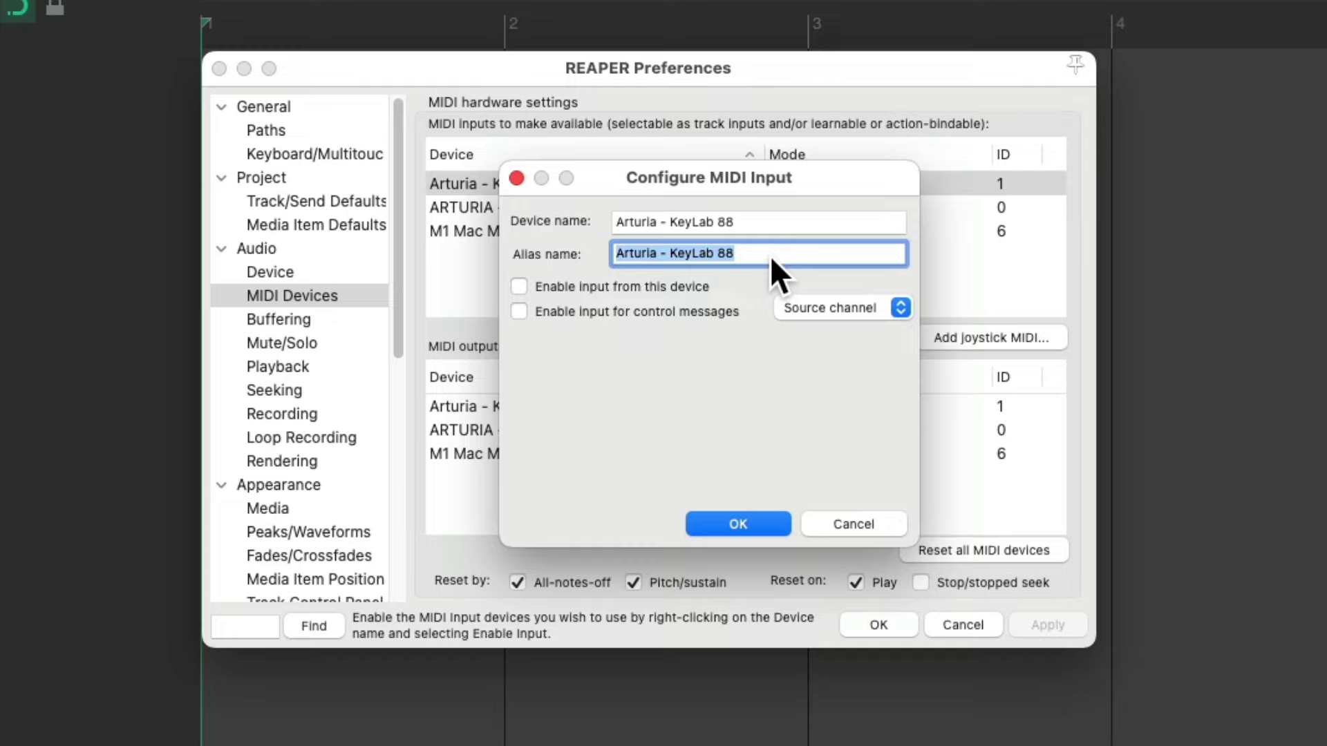
{"action": "type", "text": "MIDI Keyboard 88 Keys"}
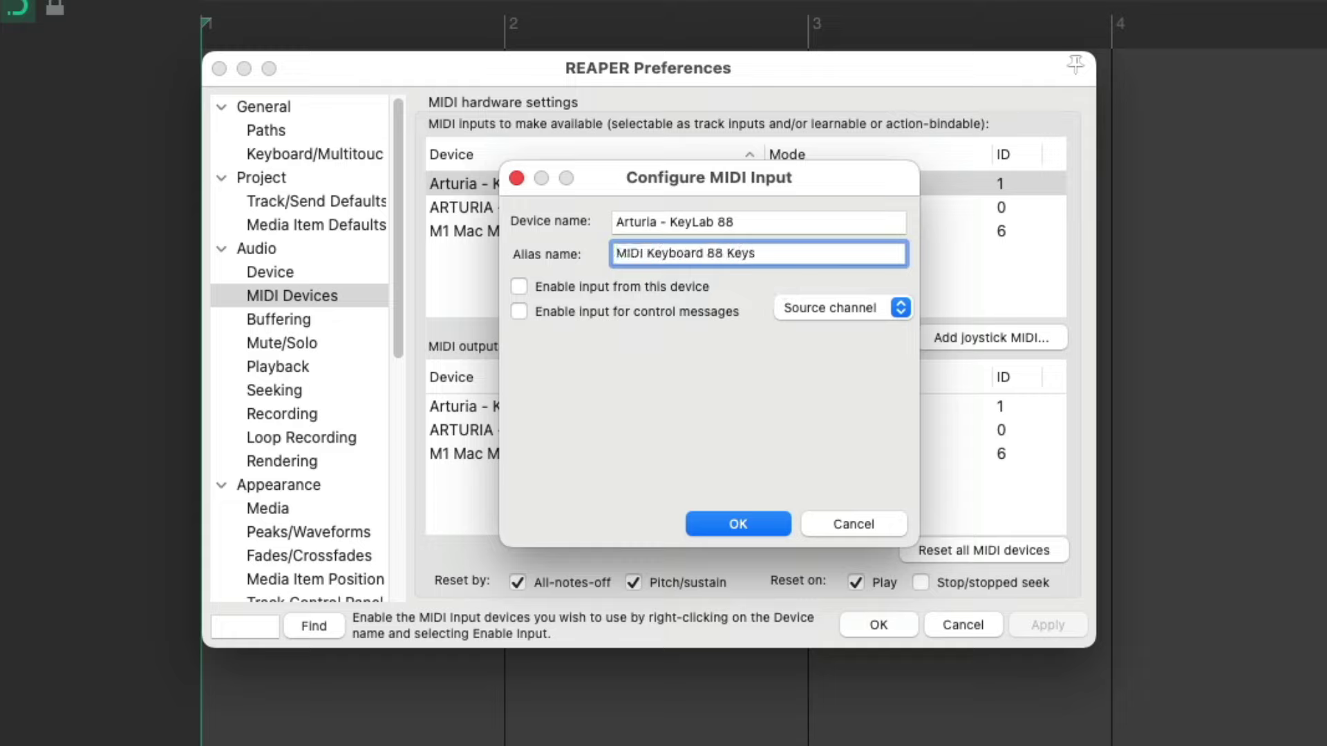
{"action": "left_click", "coordinate": [519, 283]}
{"action": "left_click", "coordinate": [761, 521]}
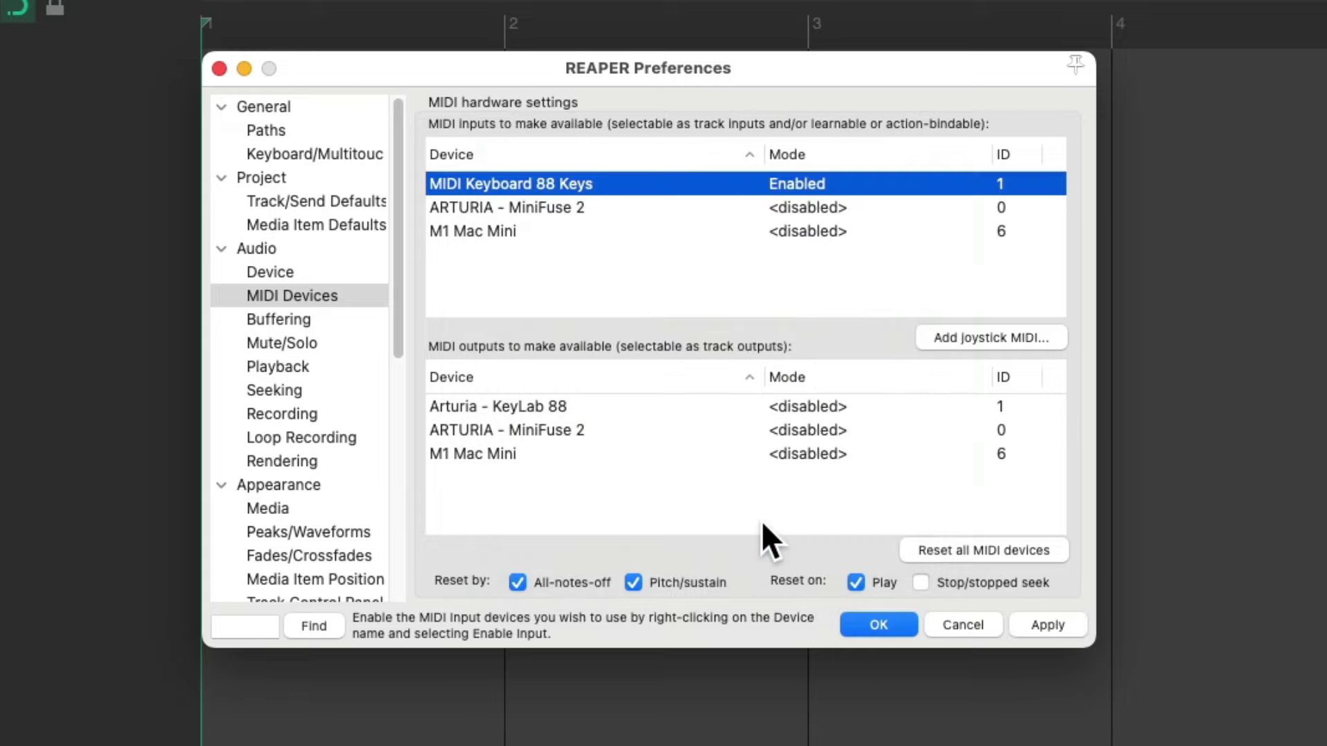
Rename the MiniFuse 2 input's alias to 'Vintage Keyboard'
{"action": "double_click", "coordinate": [608, 207]}
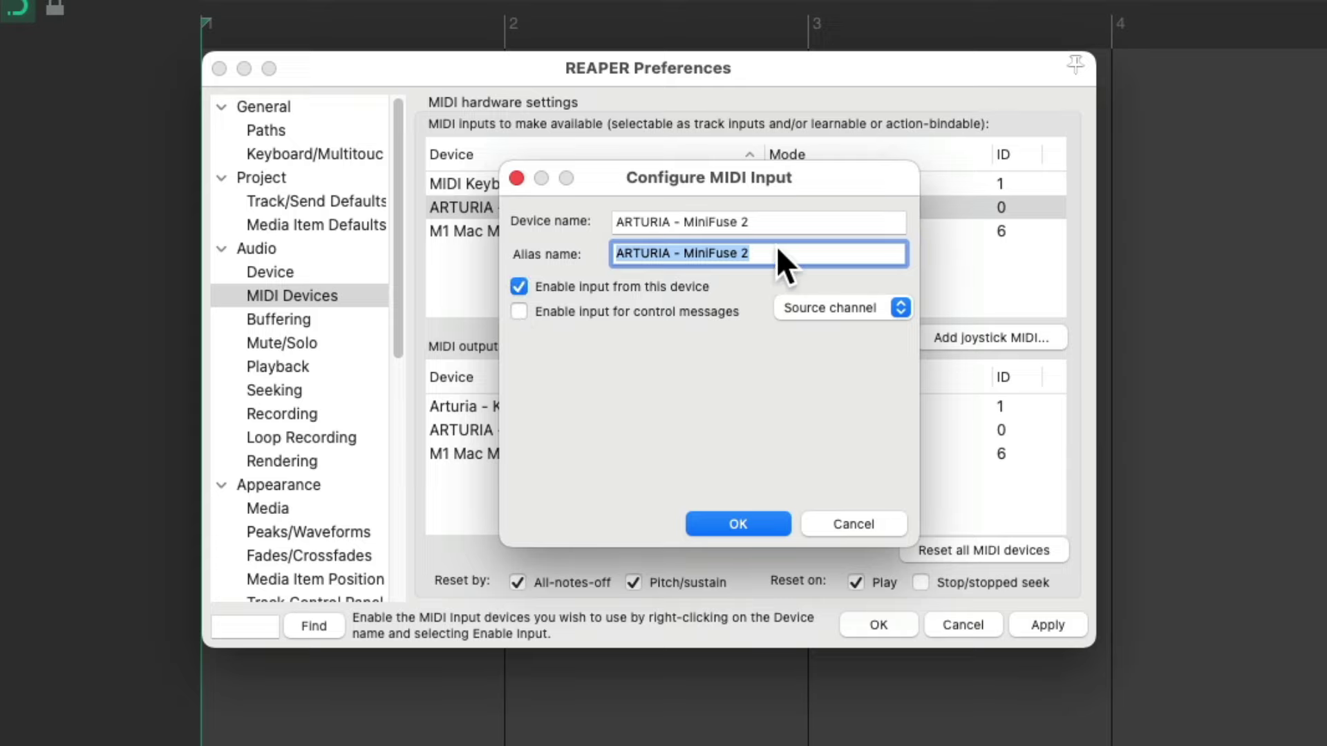
{"action": "type", "text": "Vintage Keyboard"}
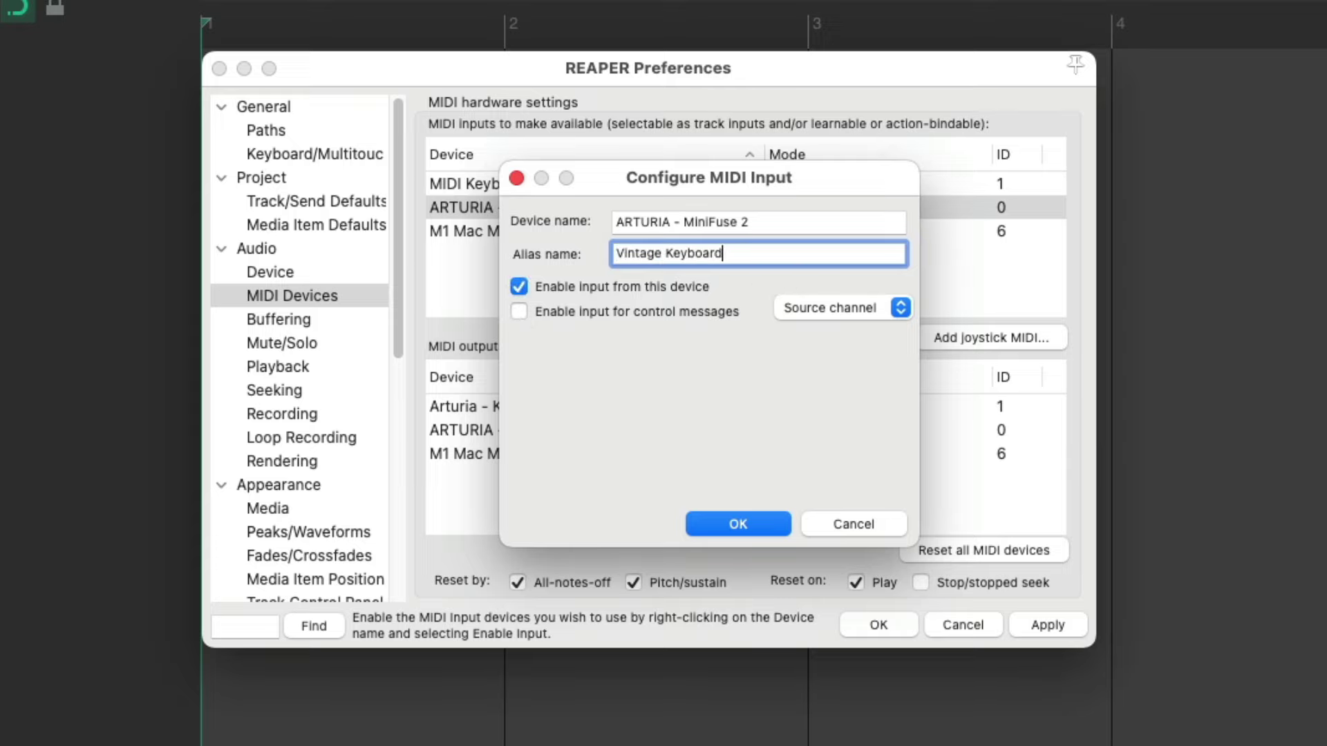
{"action": "left_click", "coordinate": [763, 523]}
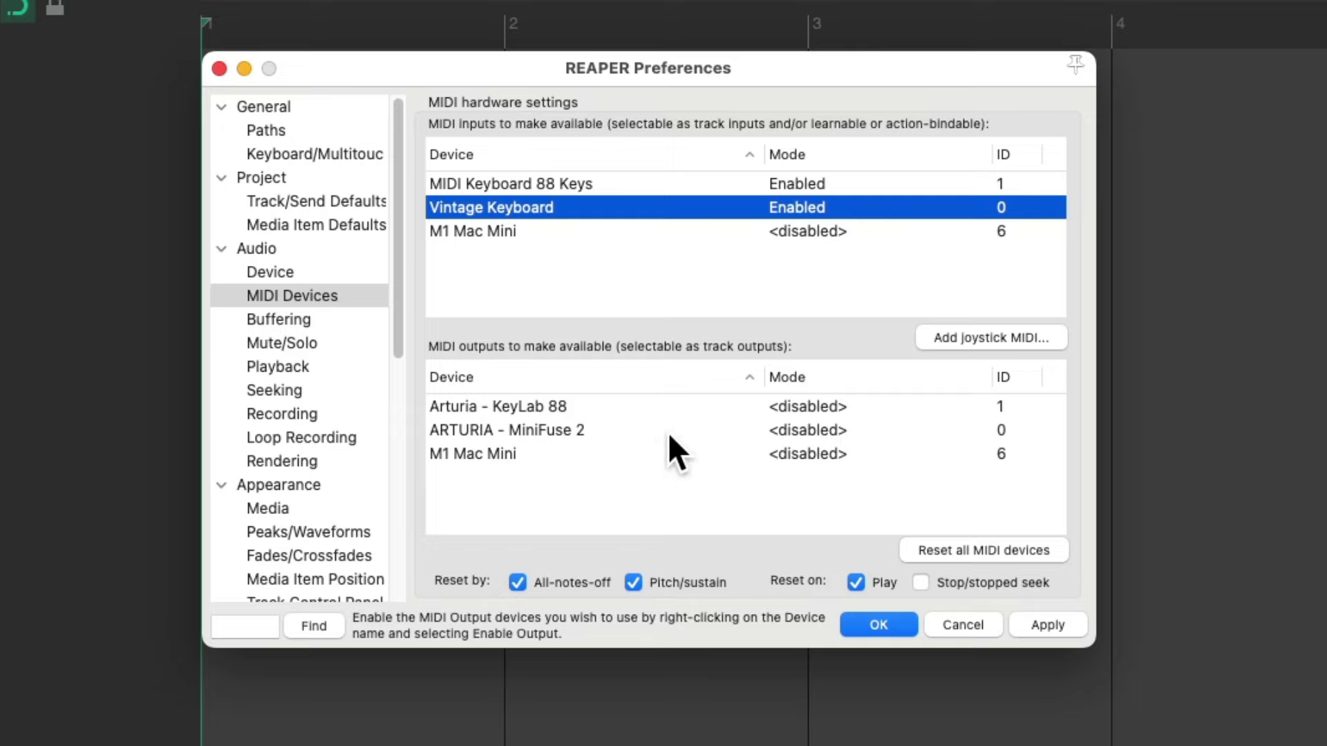
Enable MIDI output to both the KeyLab 88 and MiniFuse 2 devices
{"action": "double_click", "coordinate": [626, 404]}
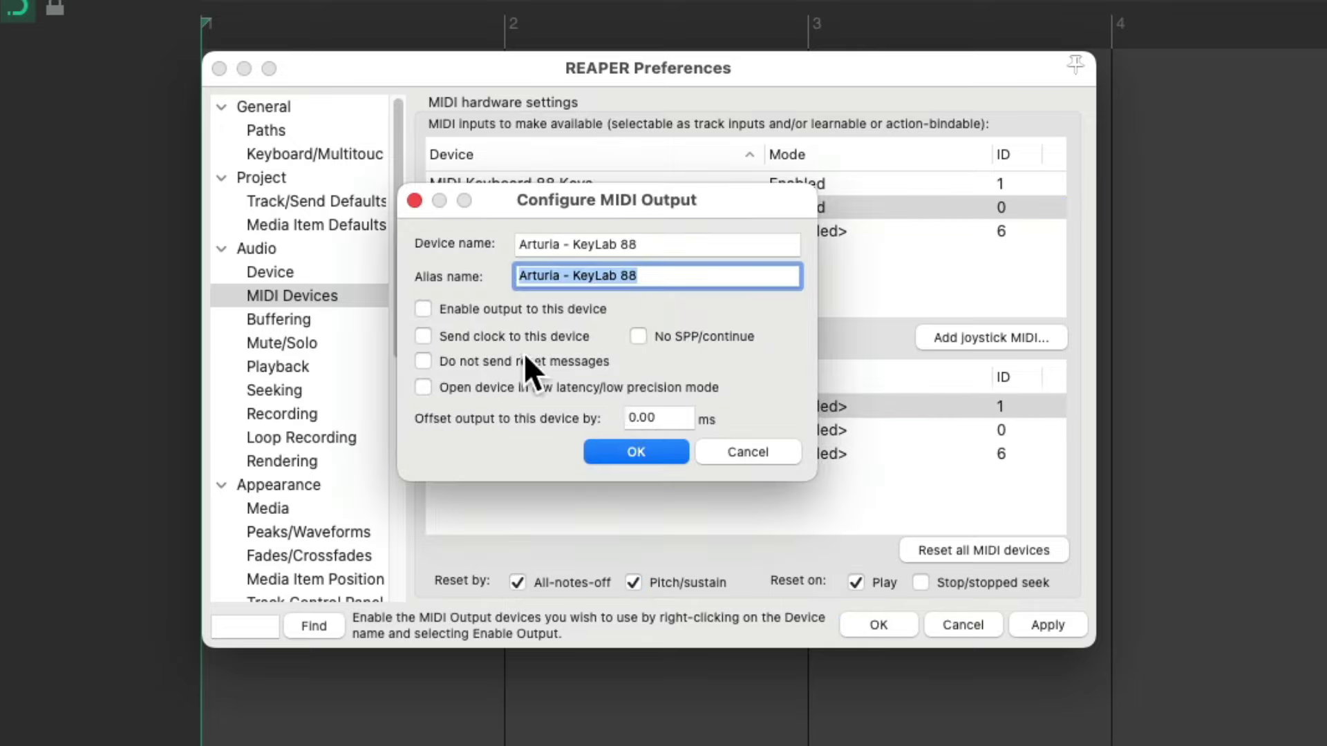
{"action": "left_click", "coordinate": [423, 308]}
{"action": "left_click", "coordinate": [643, 450]}
{"action": "double_click", "coordinate": [612, 430]}
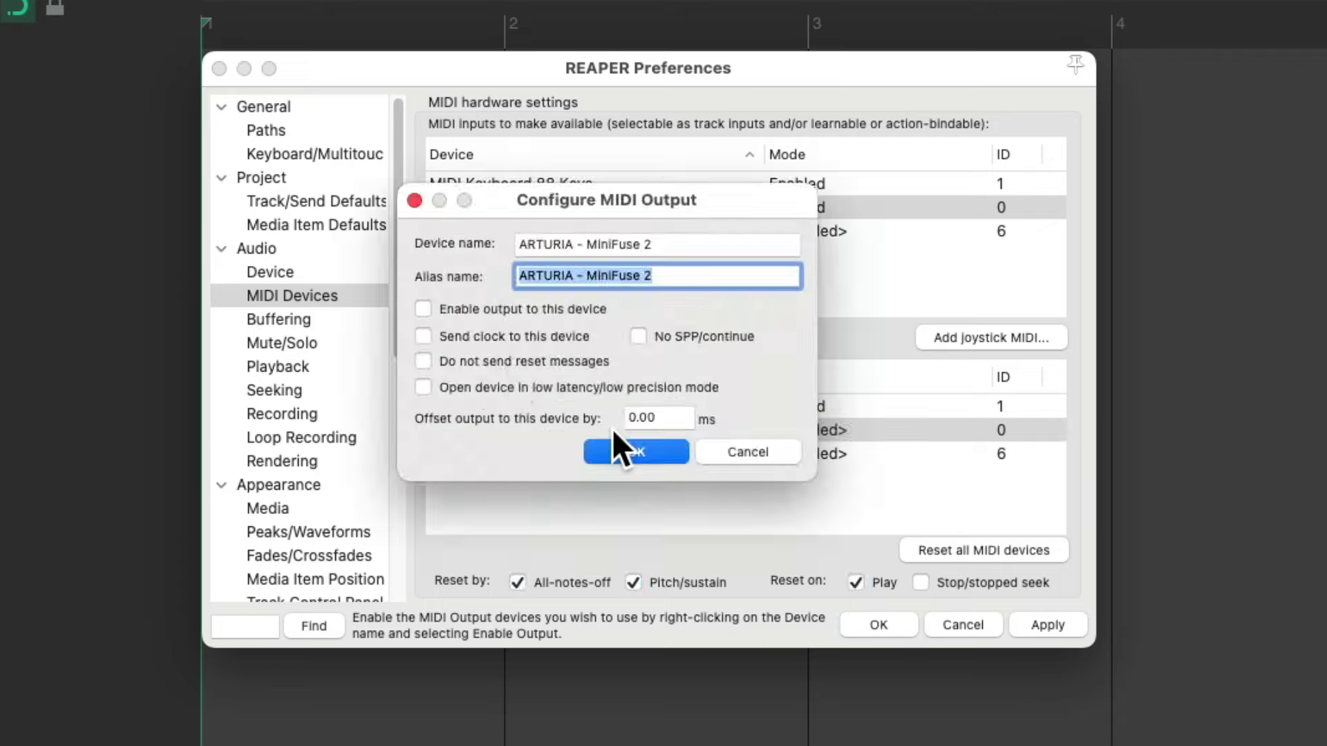
{"action": "left_click", "coordinate": [421, 308]}
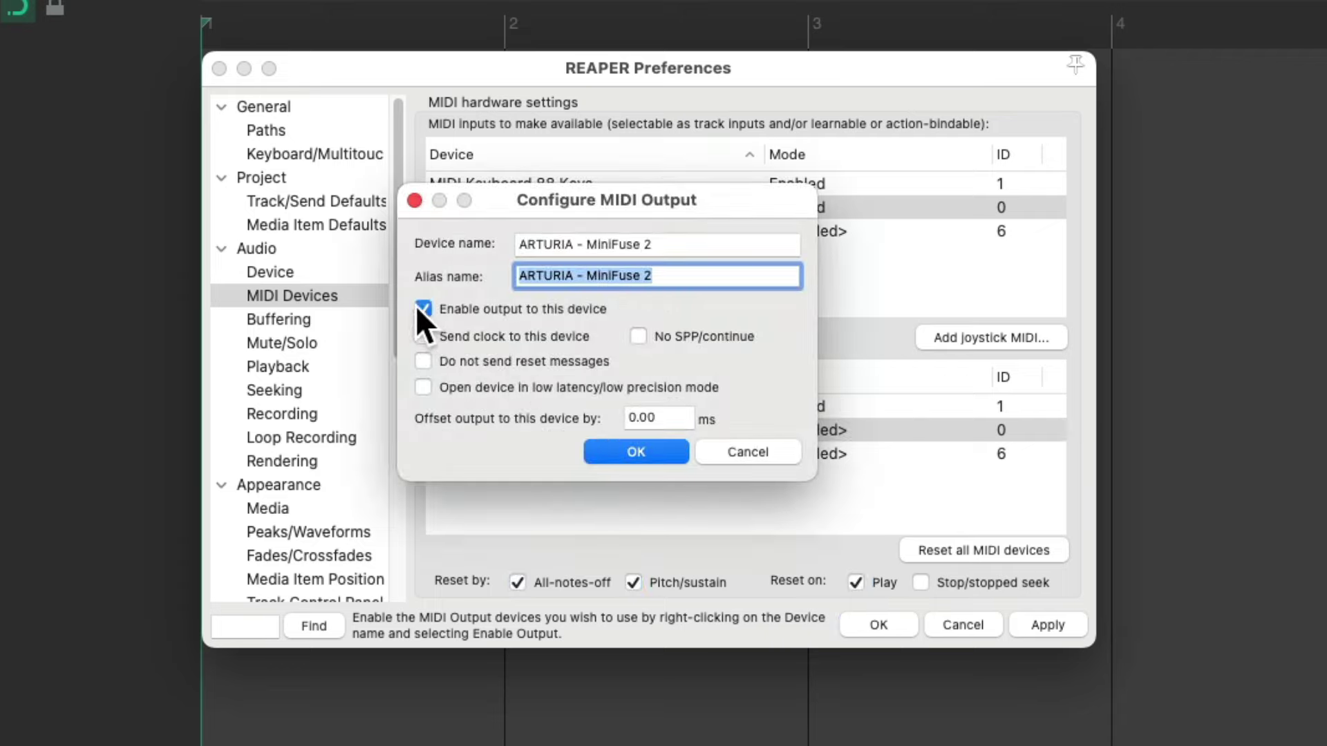
{"action": "left_click", "coordinate": [618, 452]}
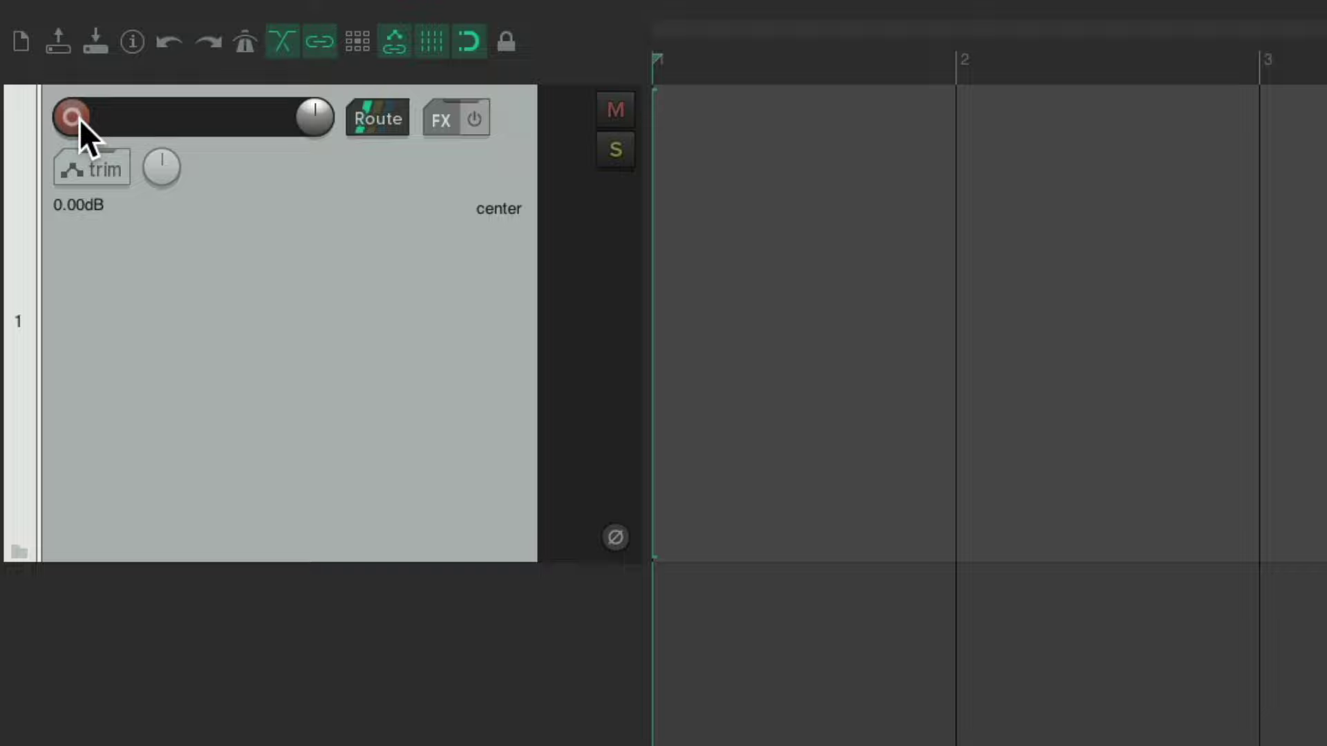
Record-arm track 1 and set its input to MIDI Keyboard 88 Keys, all channels
{"action": "left_click", "coordinate": [80, 119]}
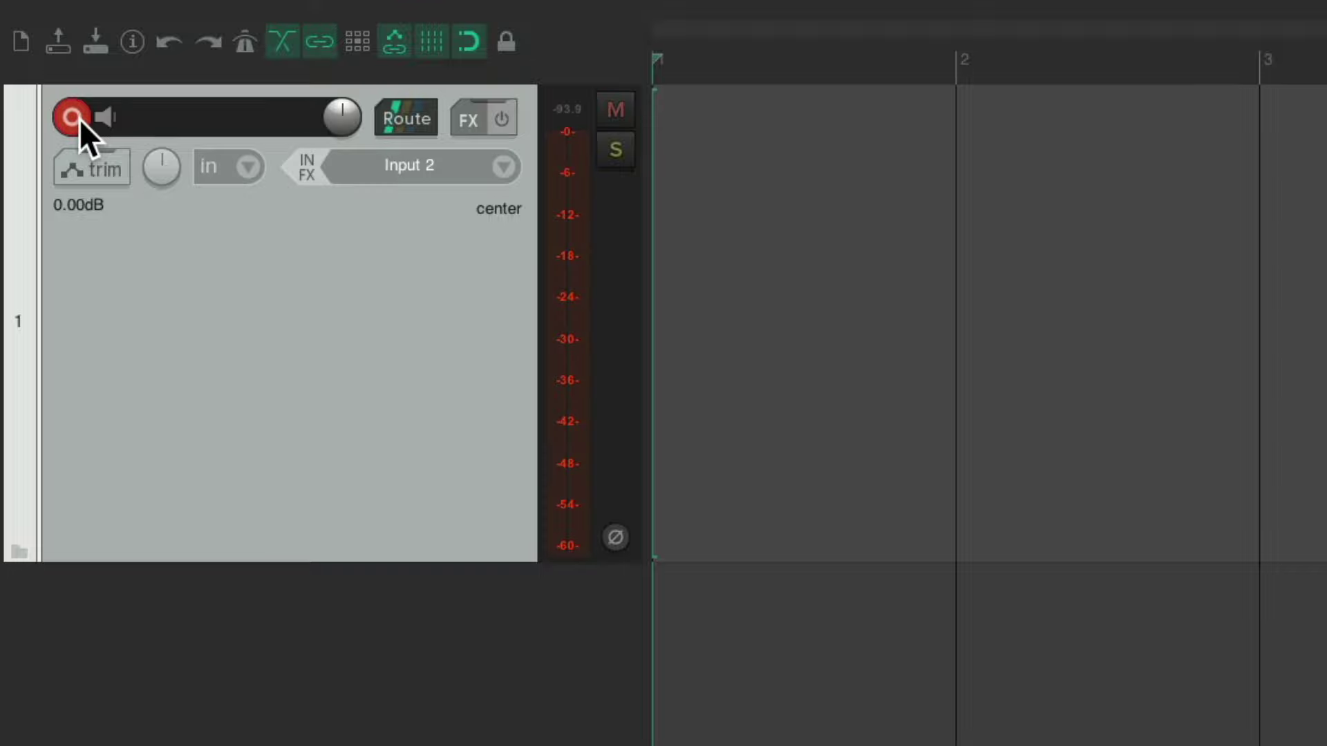
{"action": "left_click", "coordinate": [499, 166]}
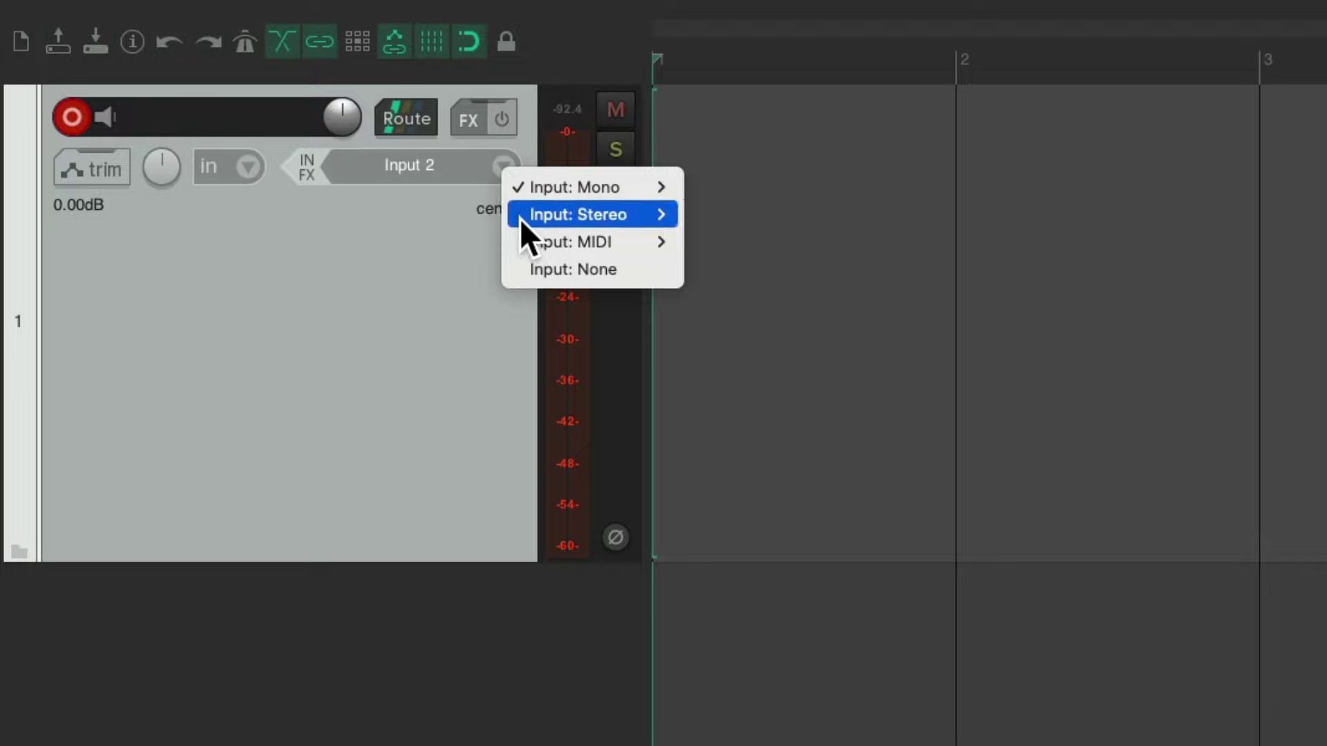
{"action": "mouse_move", "coordinate": [513, 243]}
{"action": "mouse_move", "coordinate": [644, 268]}
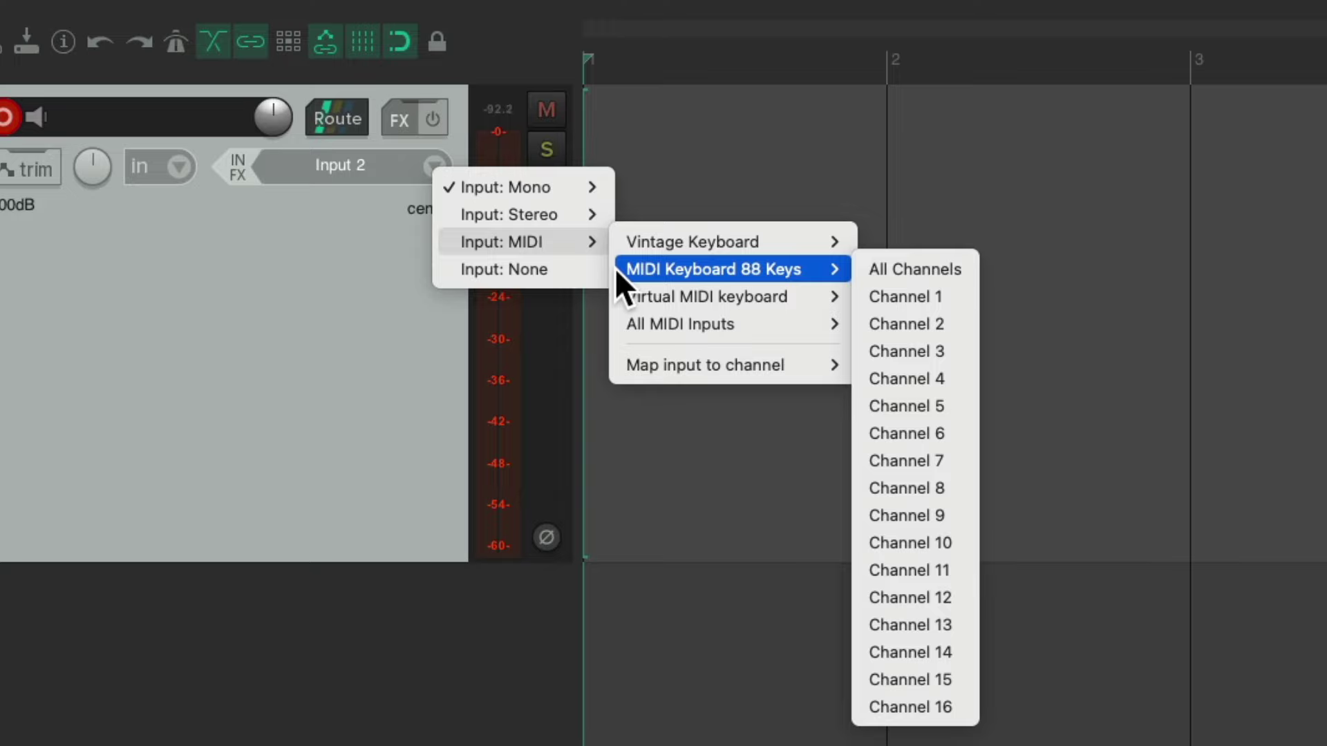
{"action": "mouse_move", "coordinate": [613, 247]}
{"action": "left_click", "coordinate": [882, 266]}
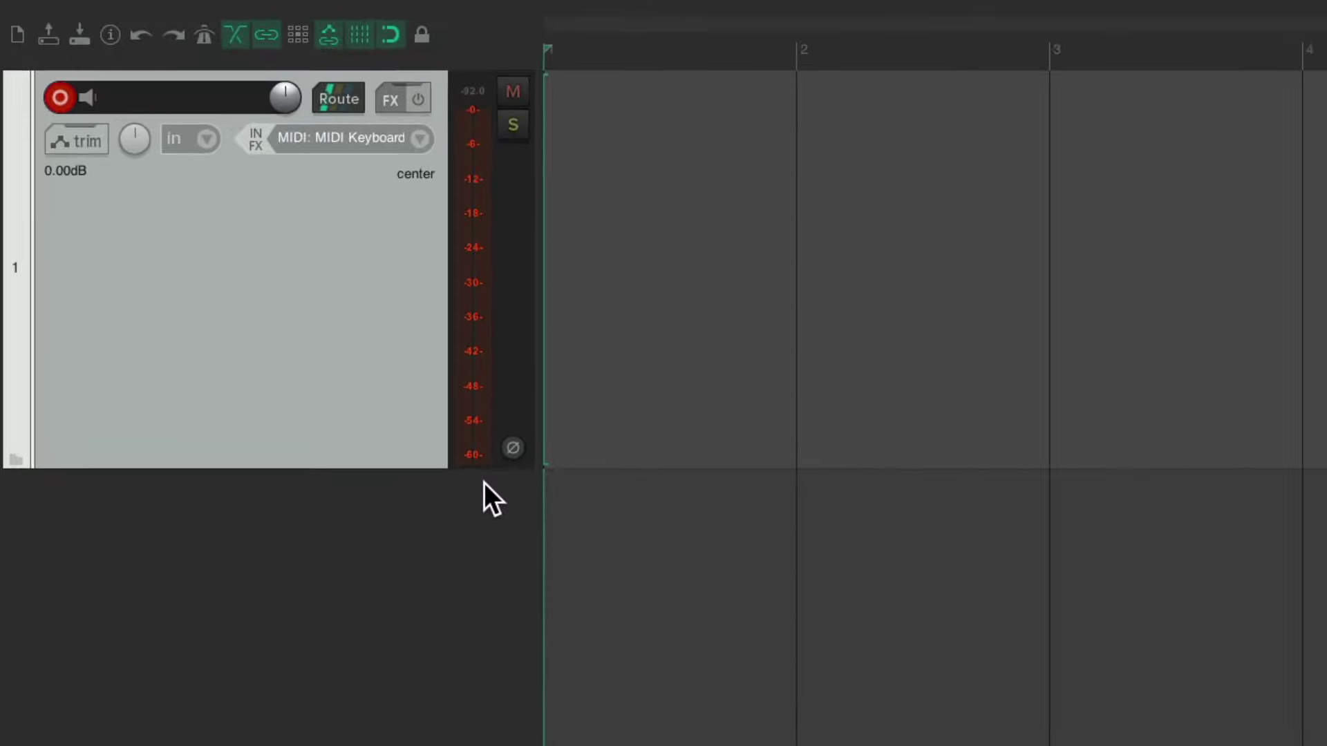
{"action": "left_click", "coordinate": [252, 9]}
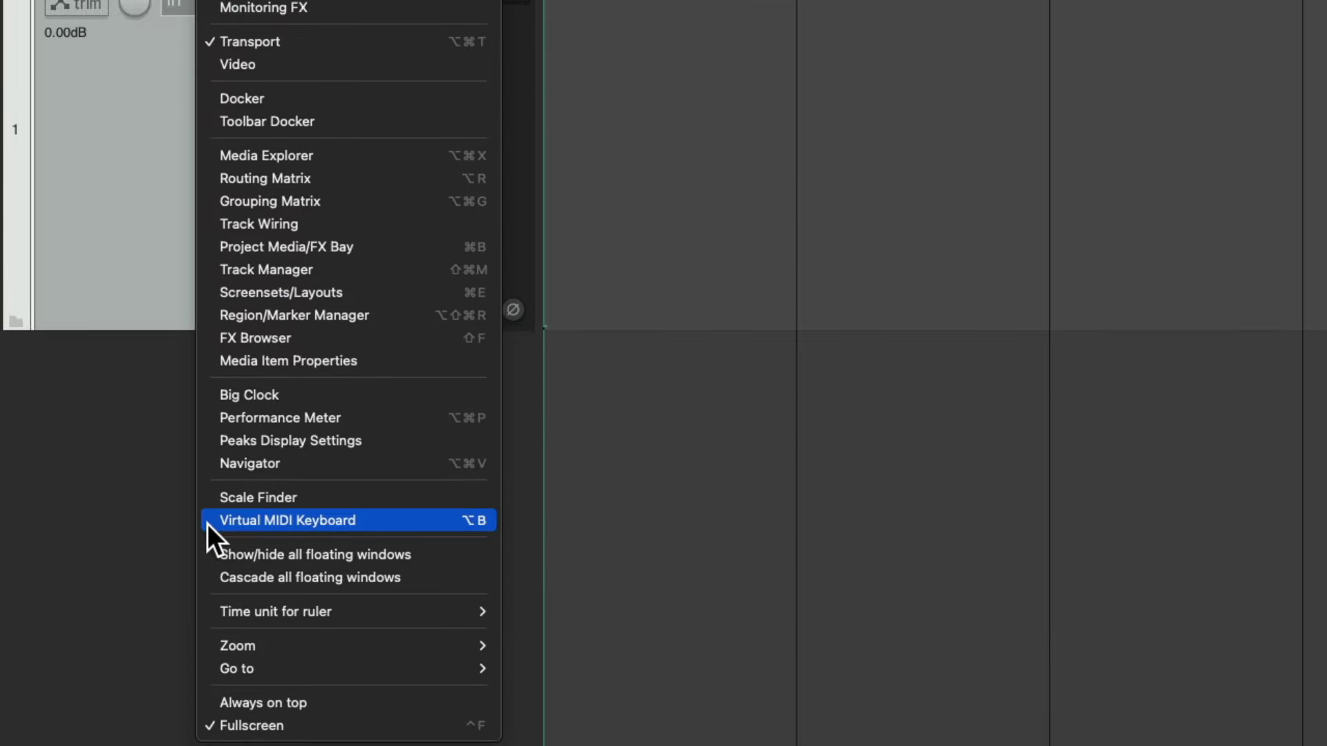
{"action": "left_click", "coordinate": [207, 524]}
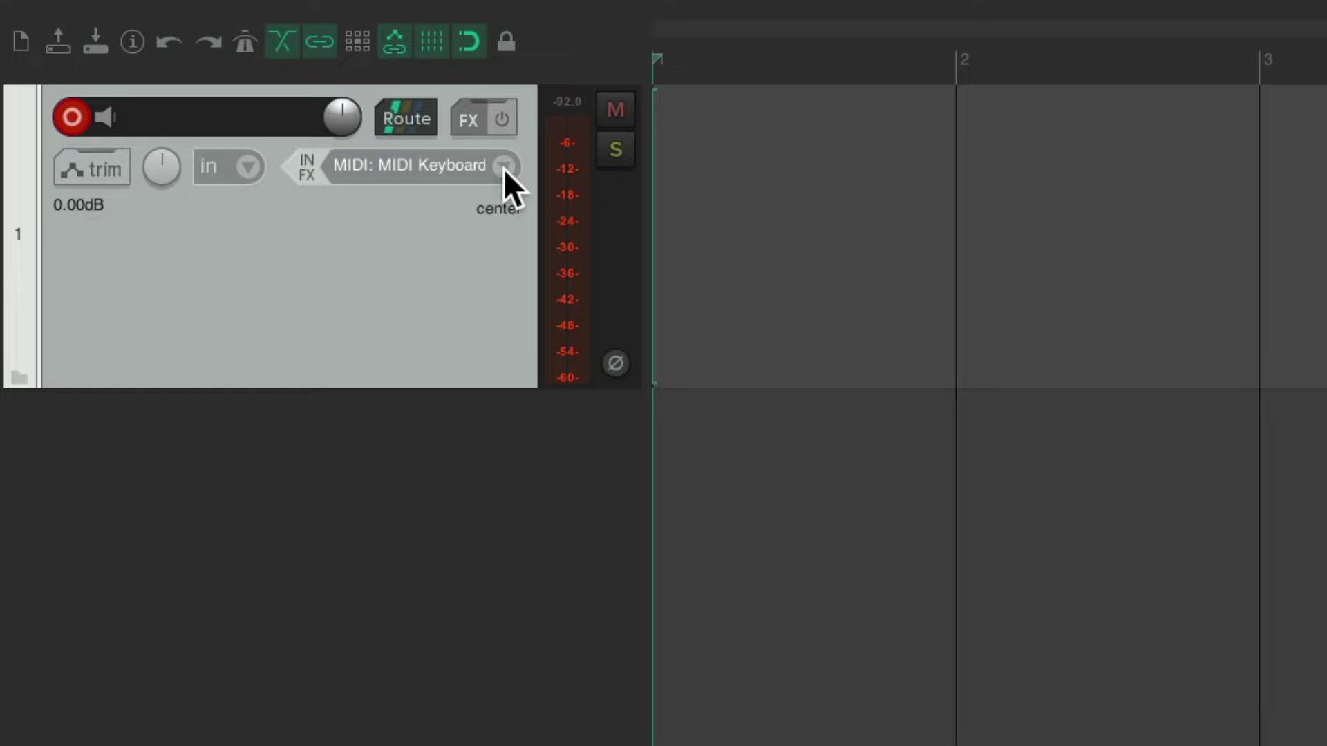
Switch track 1's input from MIDI Keyboard 88 Keys to Vintage Keyboard, all channels
{"action": "left_click", "coordinate": [291, 97]}
{"action": "mouse_move", "coordinate": [522, 243]}
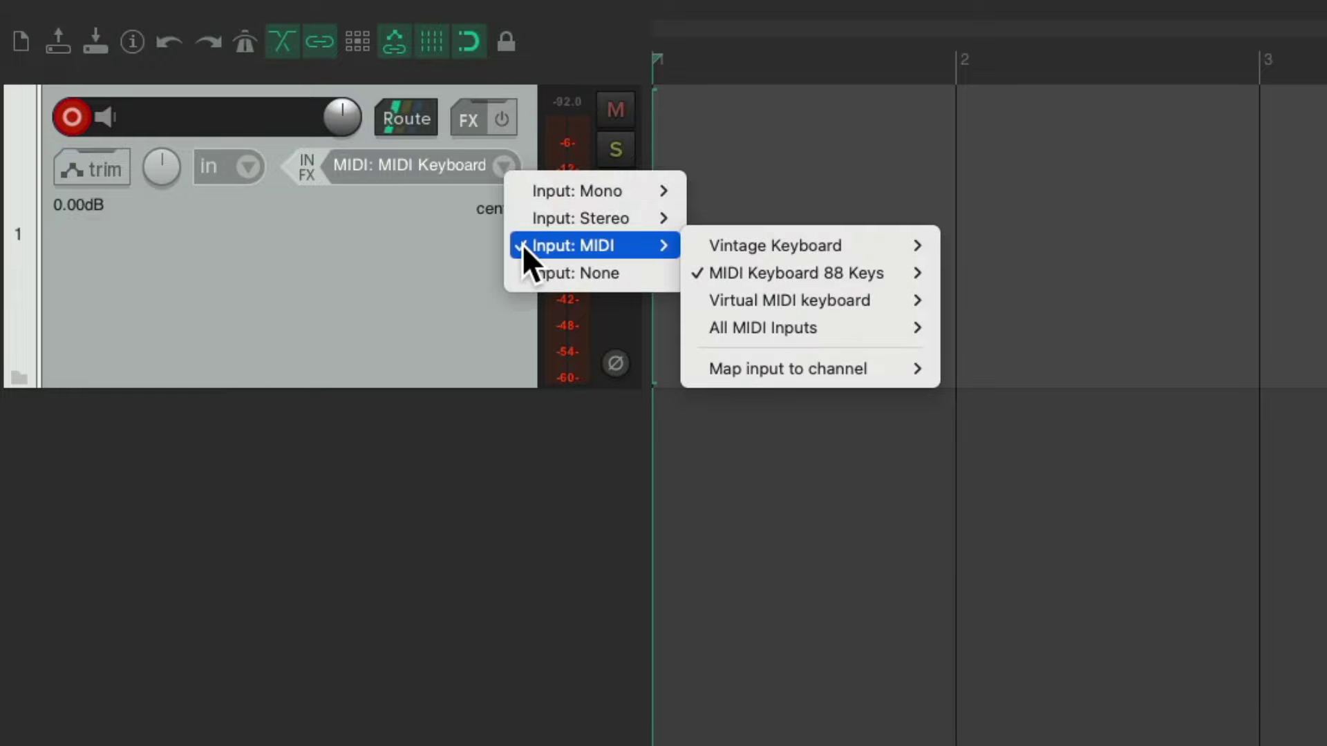
{"action": "mouse_move", "coordinate": [697, 246]}
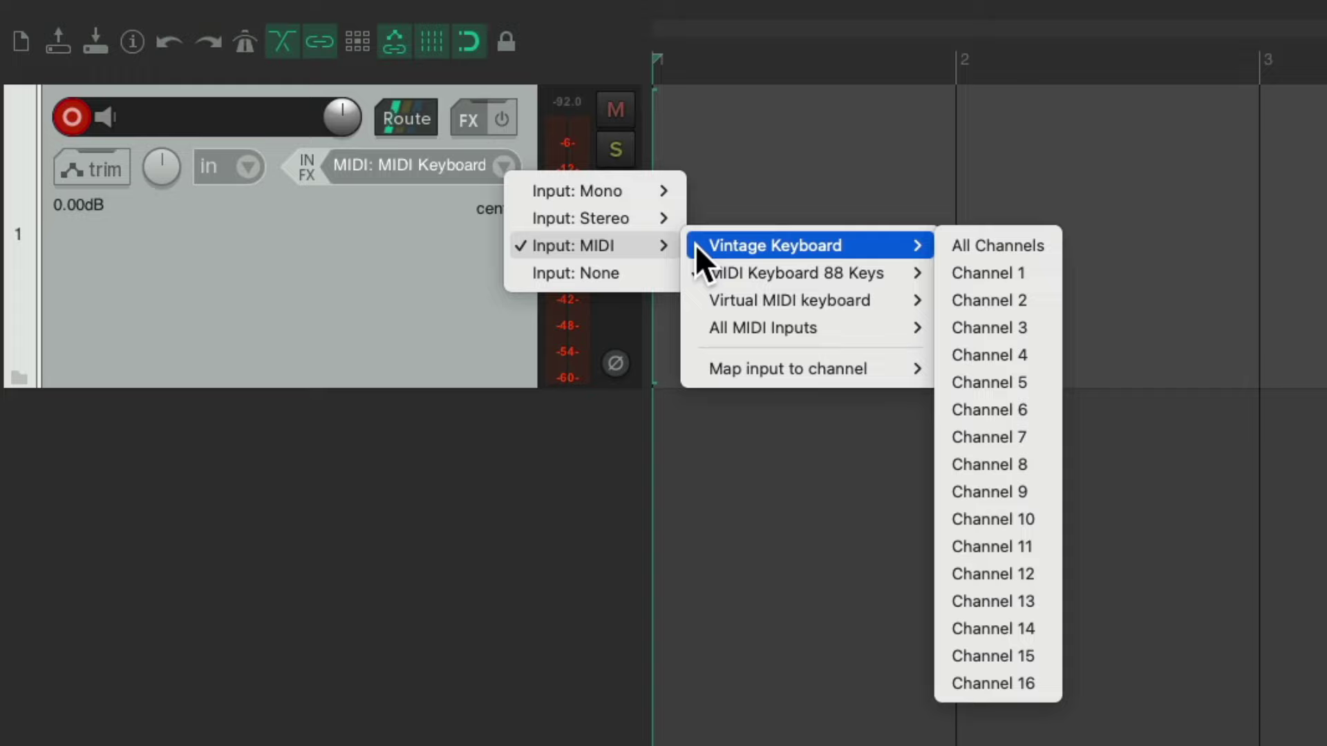
{"action": "left_click", "coordinate": [951, 249]}
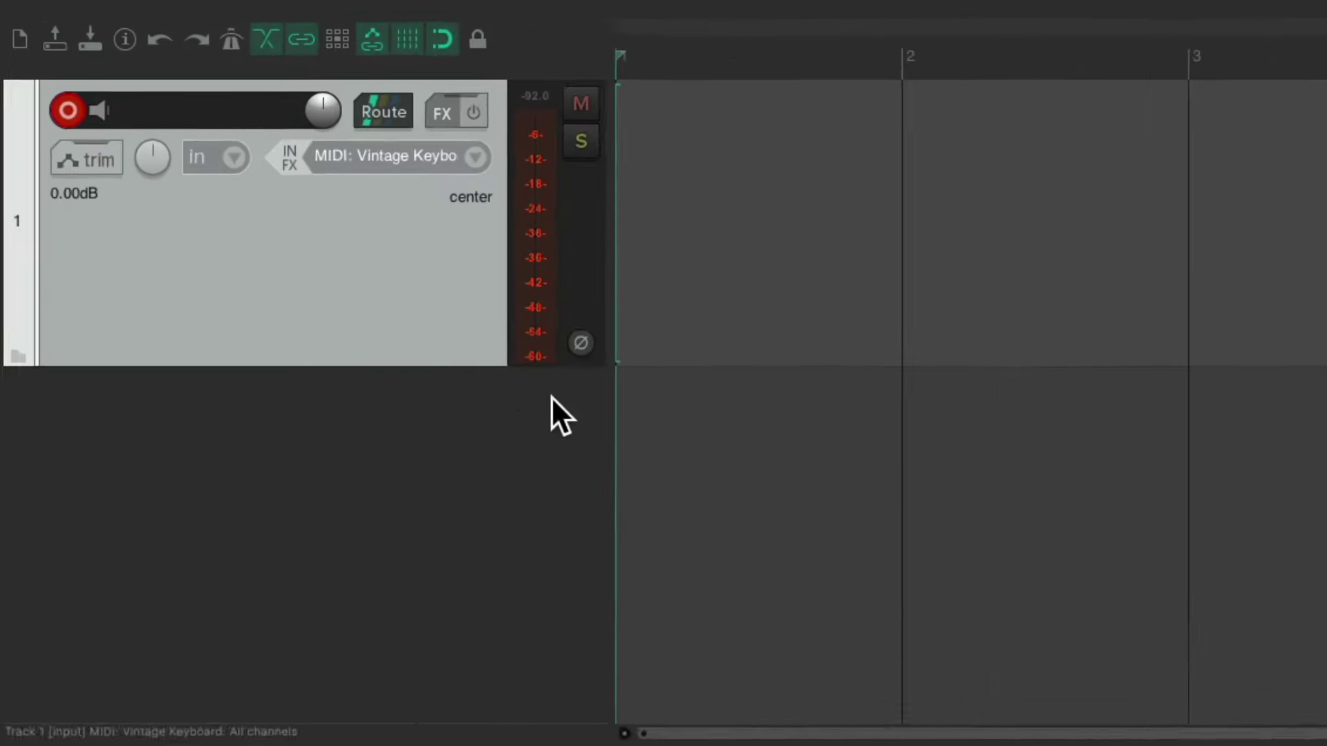
Set track 1's MIDI input to All MIDI Inputs, all channels
{"action": "left_click", "coordinate": [291, 96]}
{"action": "mouse_move", "coordinate": [533, 241]}
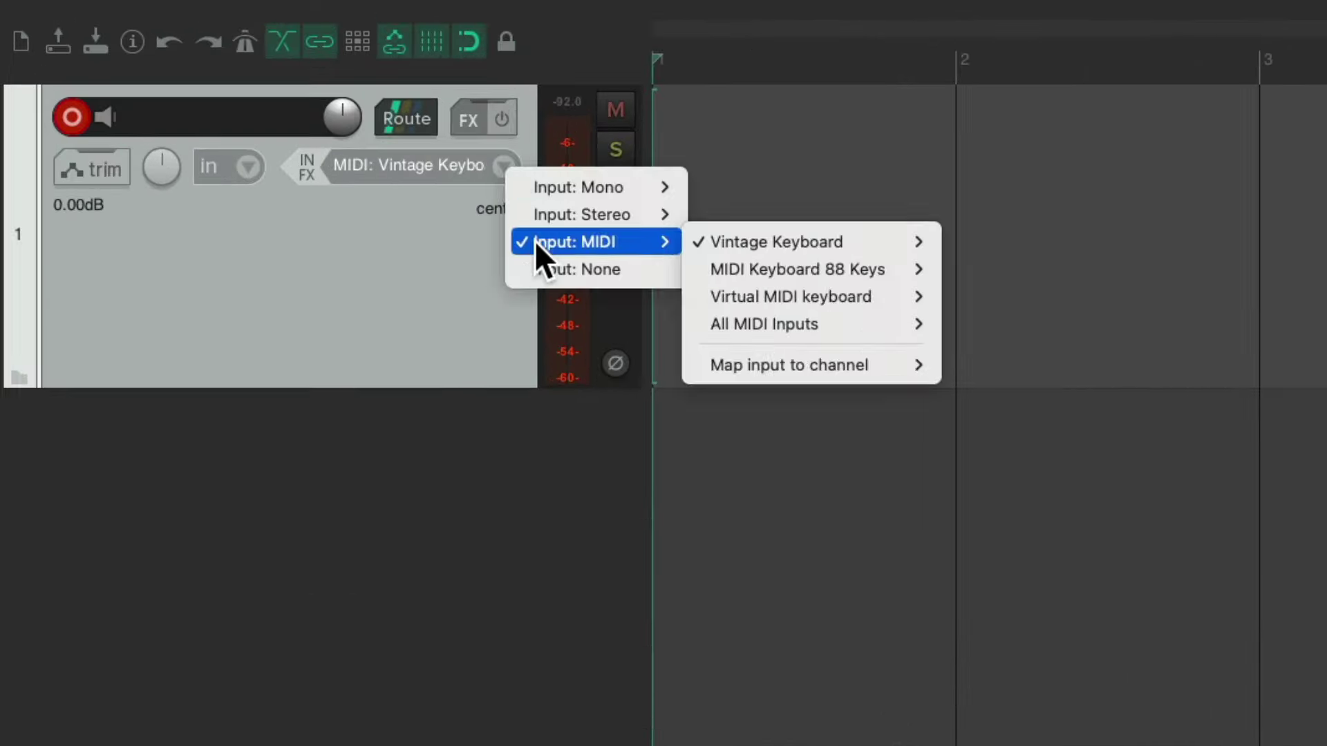
{"action": "mouse_move", "coordinate": [695, 334]}
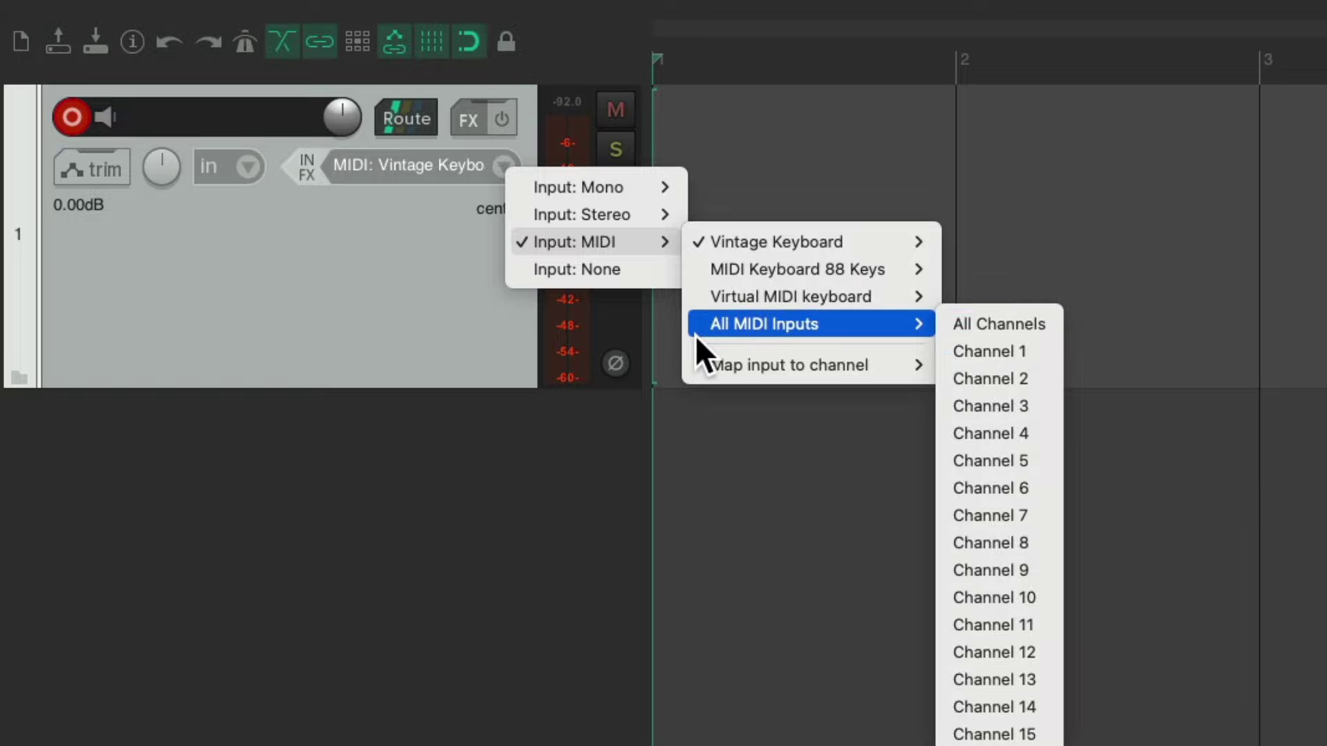
{"action": "left_click", "coordinate": [942, 330]}
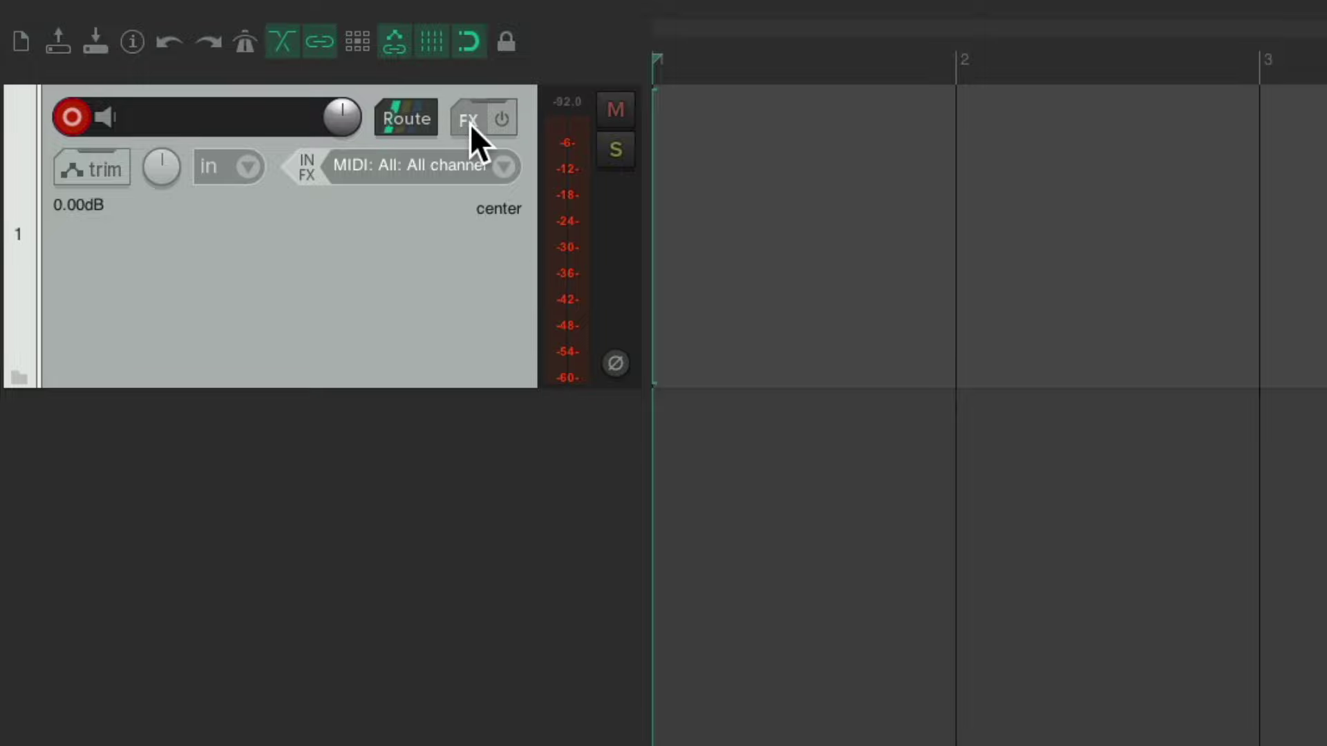
Add VSTi: ReaSynth (Cockos) to track 1 from the Instruments list
{"action": "left_click", "coordinate": [470, 123]}
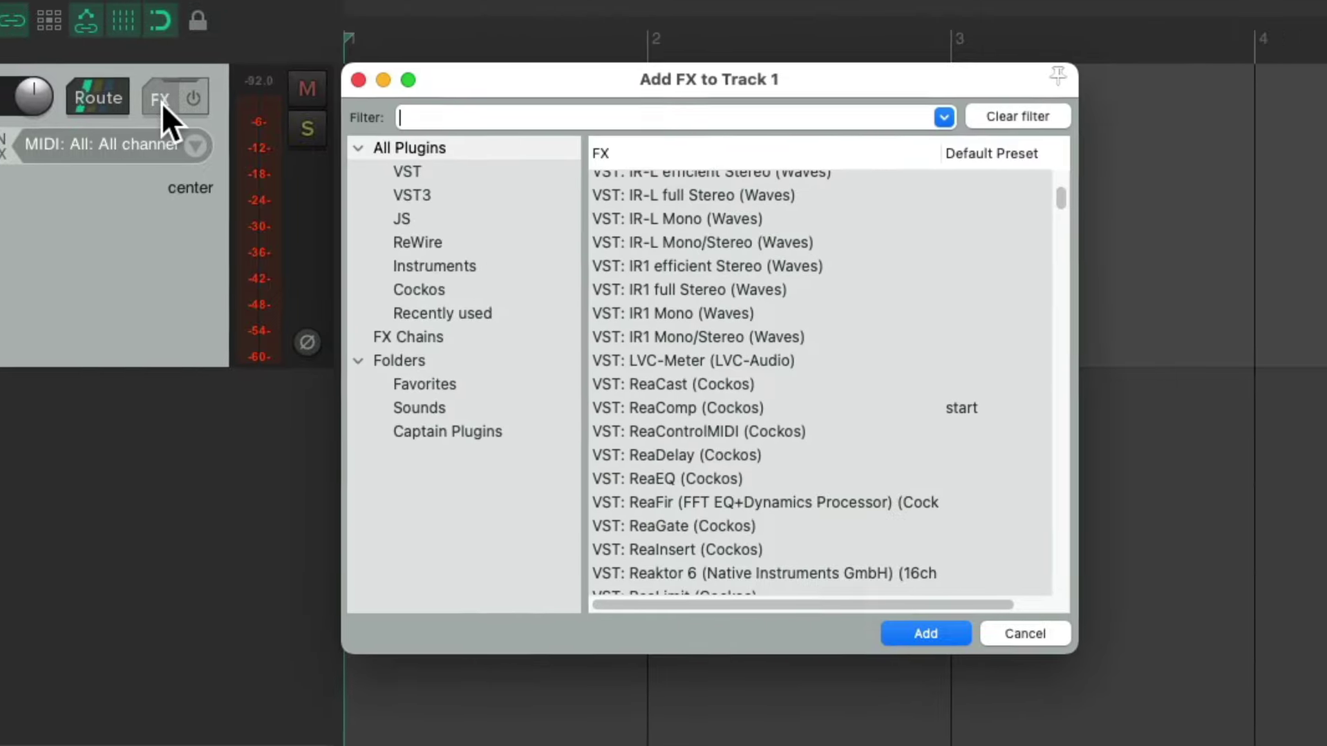
{"action": "left_click", "coordinate": [441, 261]}
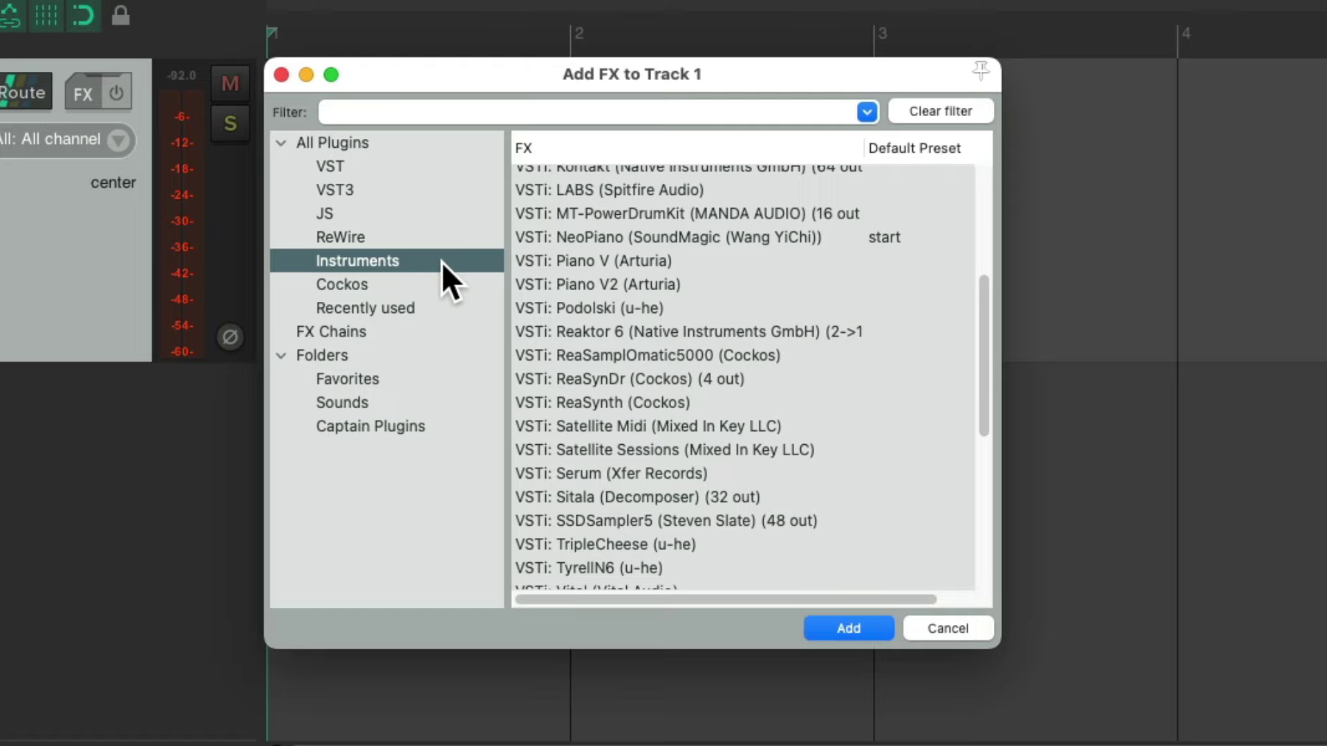
{"action": "left_click", "coordinate": [721, 395]}
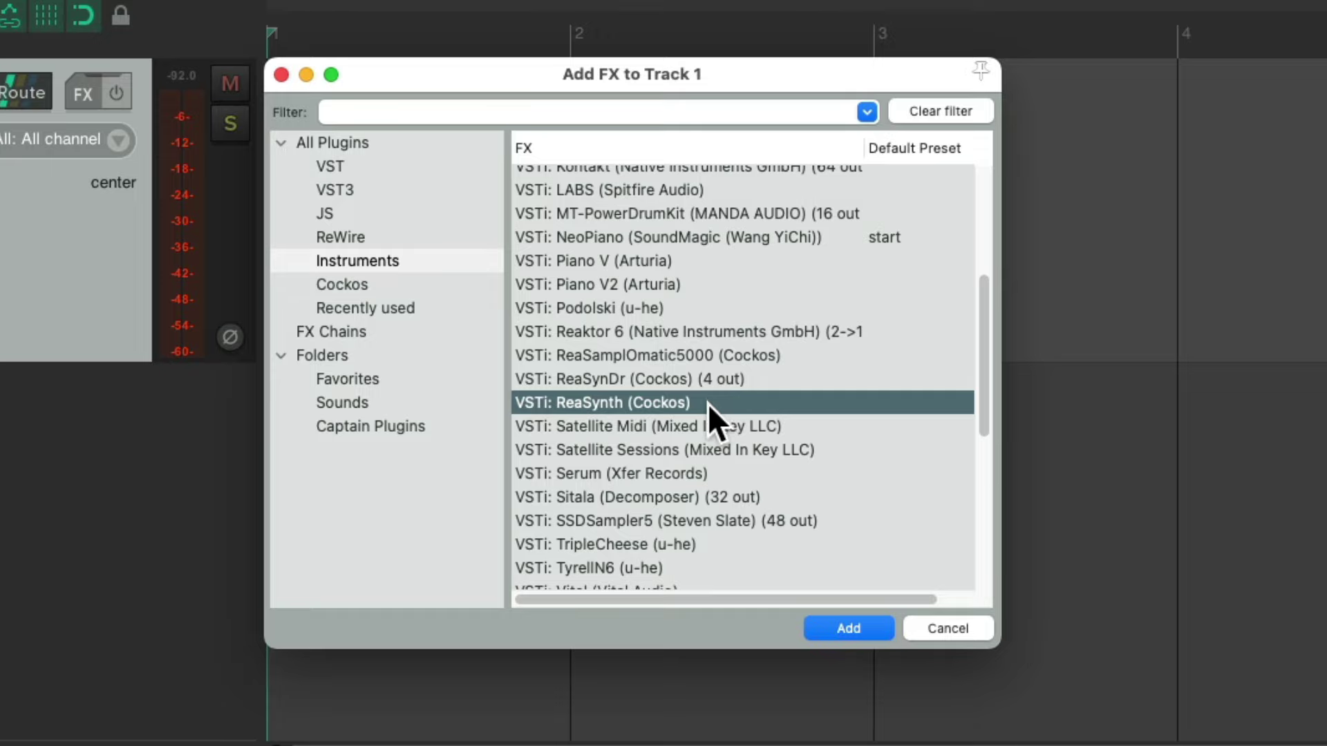
{"action": "double_click", "coordinate": [711, 401]}
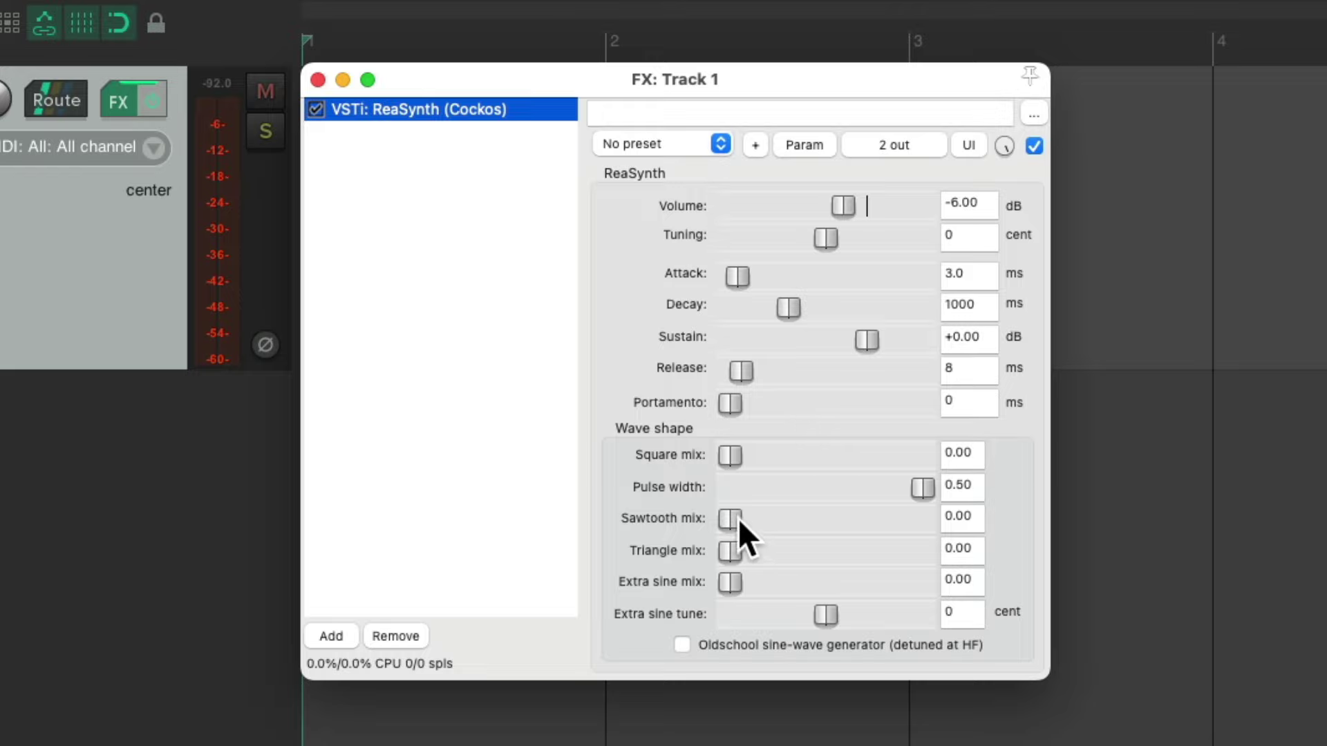
Push ReaSynth's Sawtooth mix slider to its maximum of 1.00
{"action": "left_click_drag", "start_coordinate": [734, 519], "coordinate": [971, 533]}
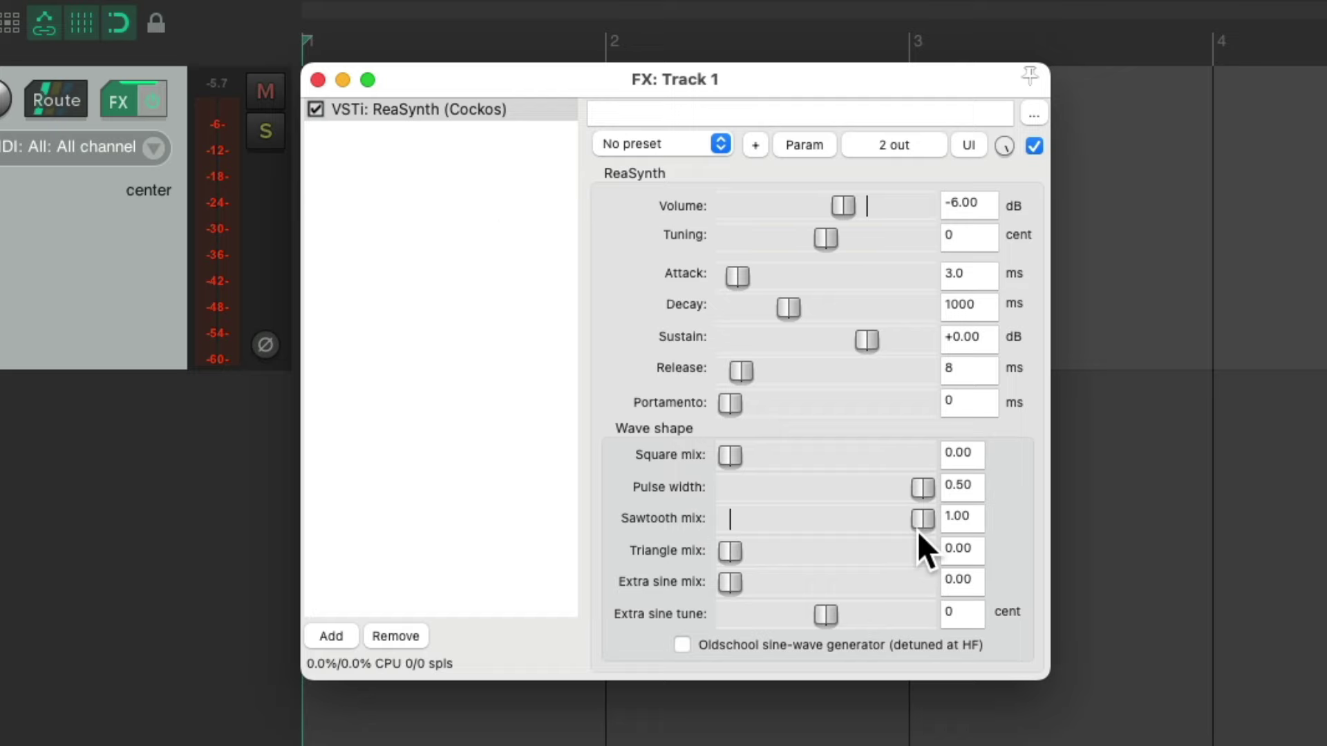
Search the FX browser for 'filter' and add JS: Moog 4-Pole Filter after ReaSynth
{"action": "double_click", "coordinate": [453, 215]}
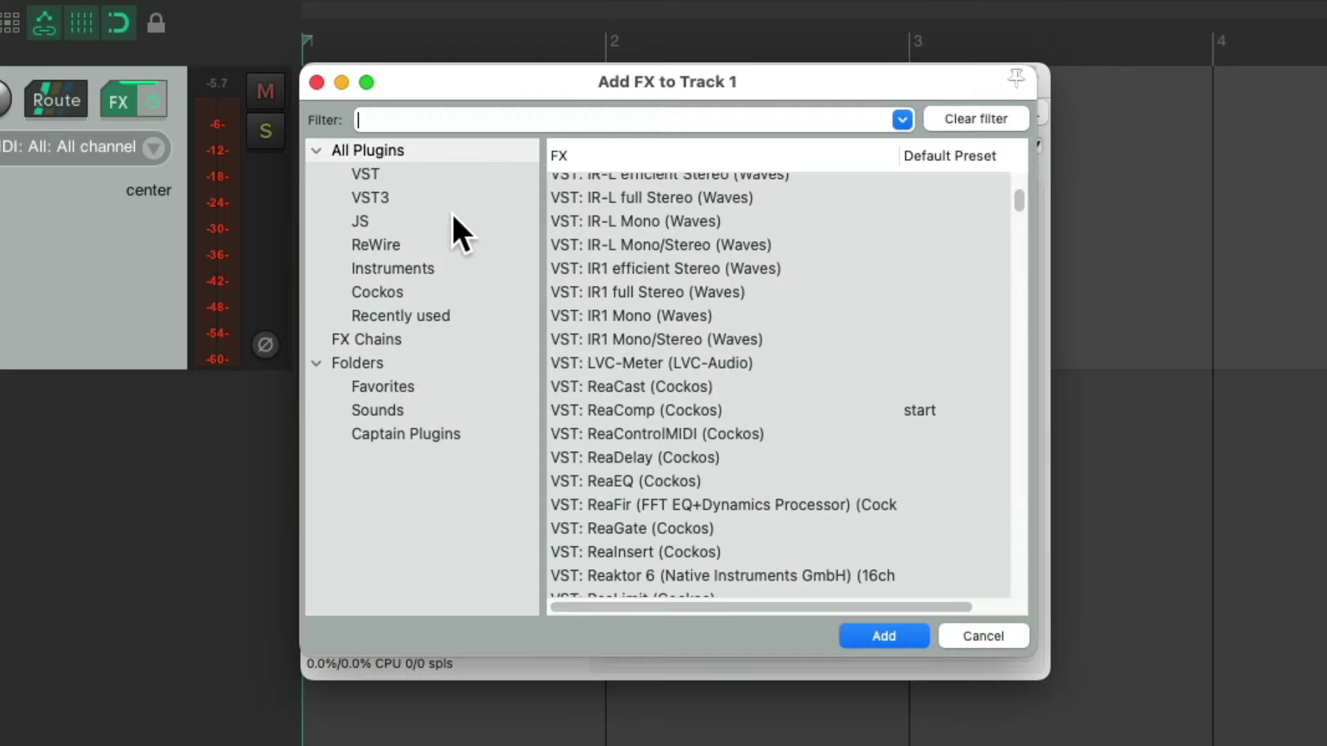
{"action": "type", "text": "filter"}
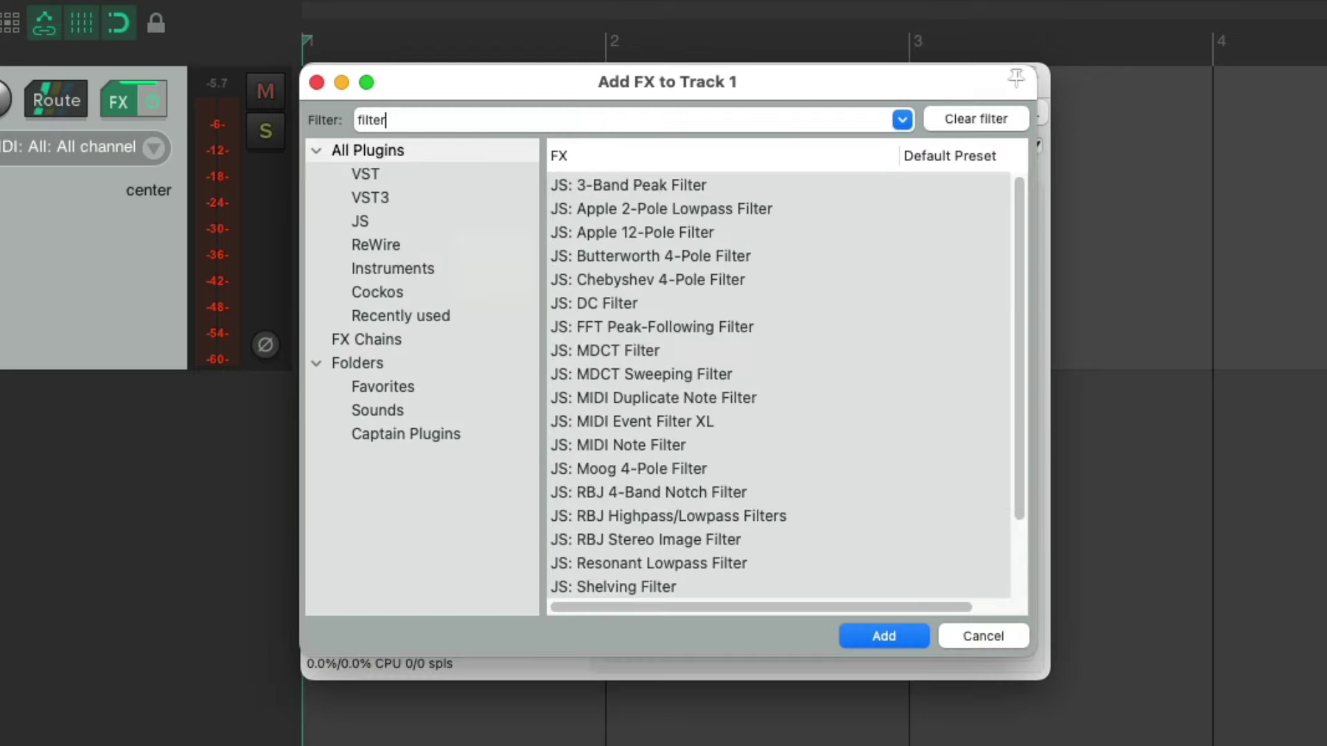
{"action": "left_click", "coordinate": [746, 468]}
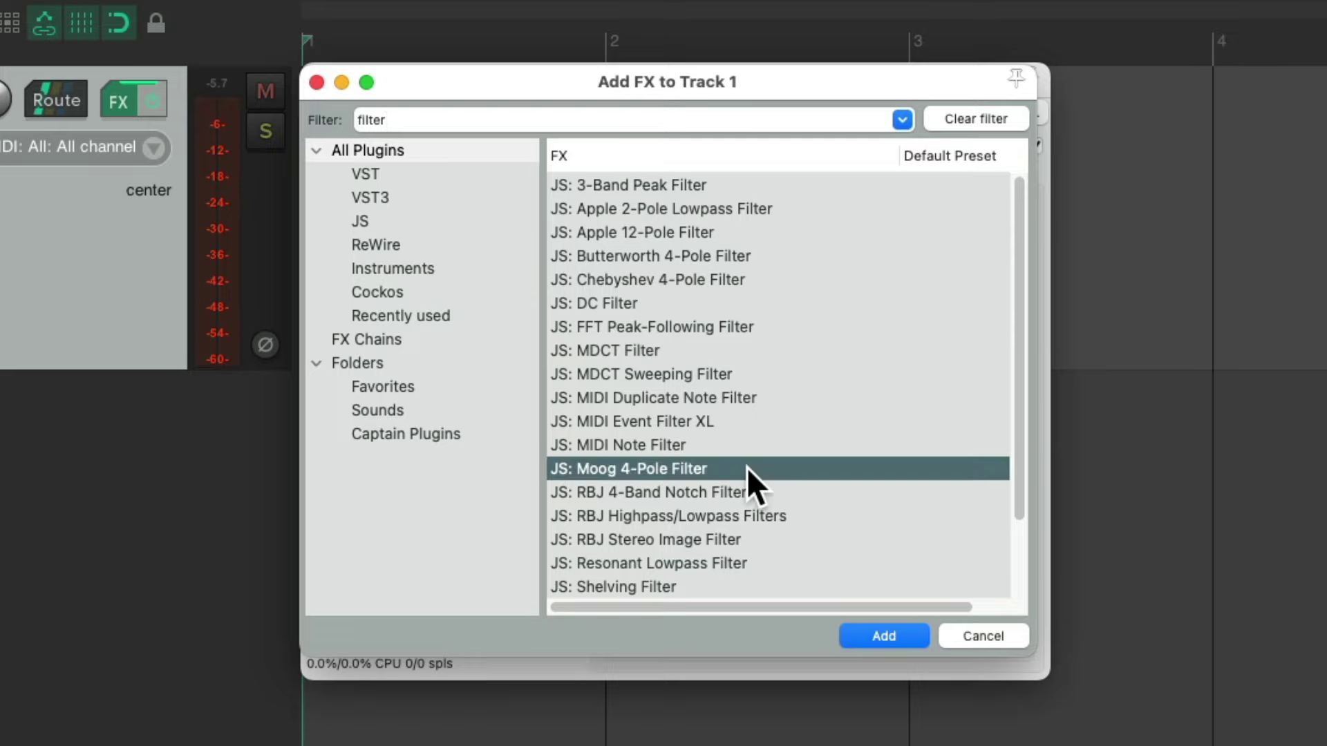
{"action": "double_click", "coordinate": [746, 467]}
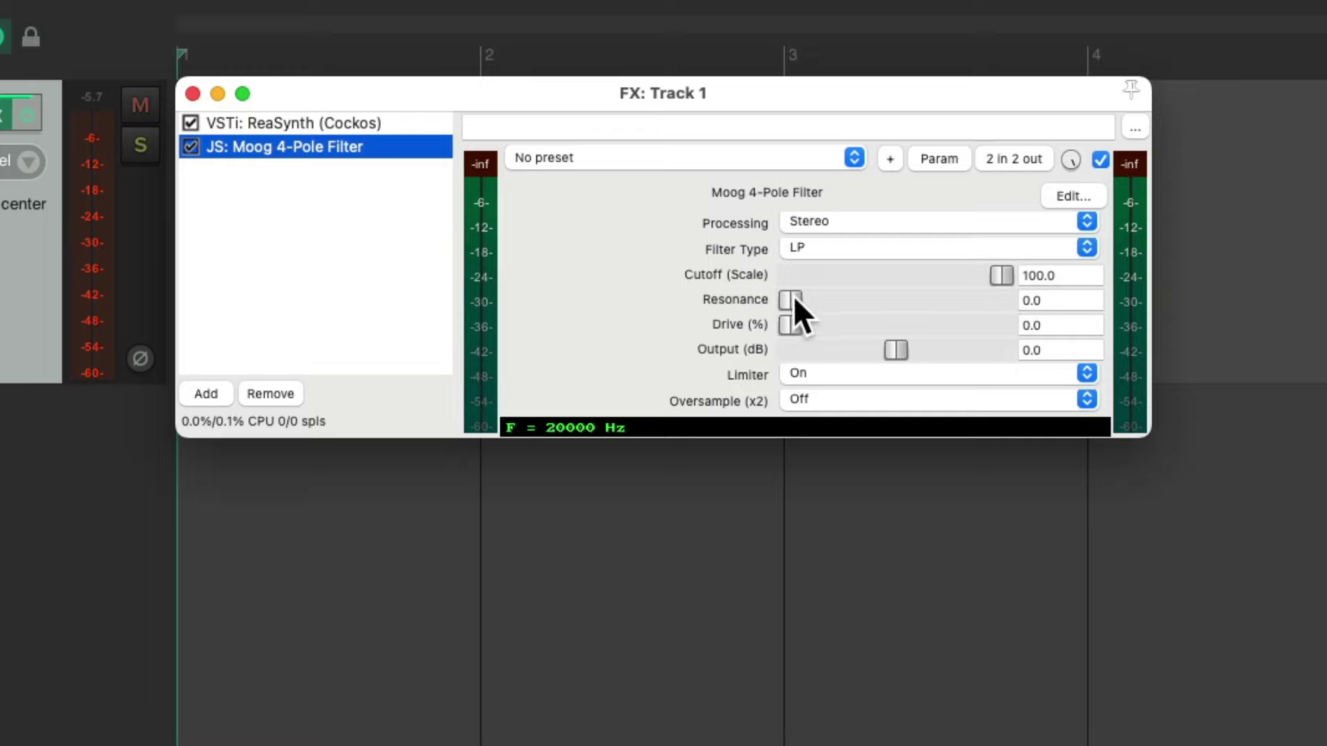
Set the Moog filter to resonance 0.765, cutoff 72.3 and drive 78.2, auditioning test notes
{"action": "left_click_drag", "start_coordinate": [792, 298], "coordinate": [912, 291]}
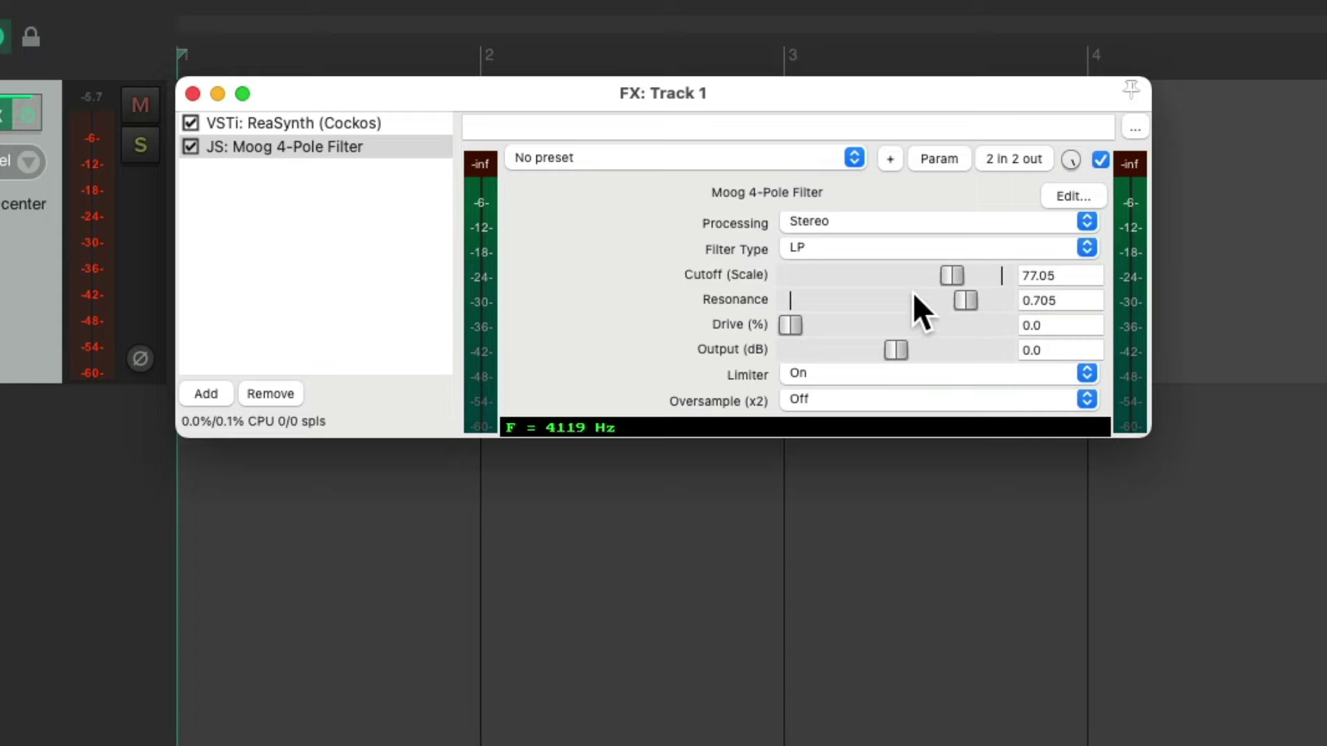
{"action": "left_click_drag", "start_coordinate": [790, 325], "coordinate": [955, 324]}
{"action": "key", "text": "alt+b"}
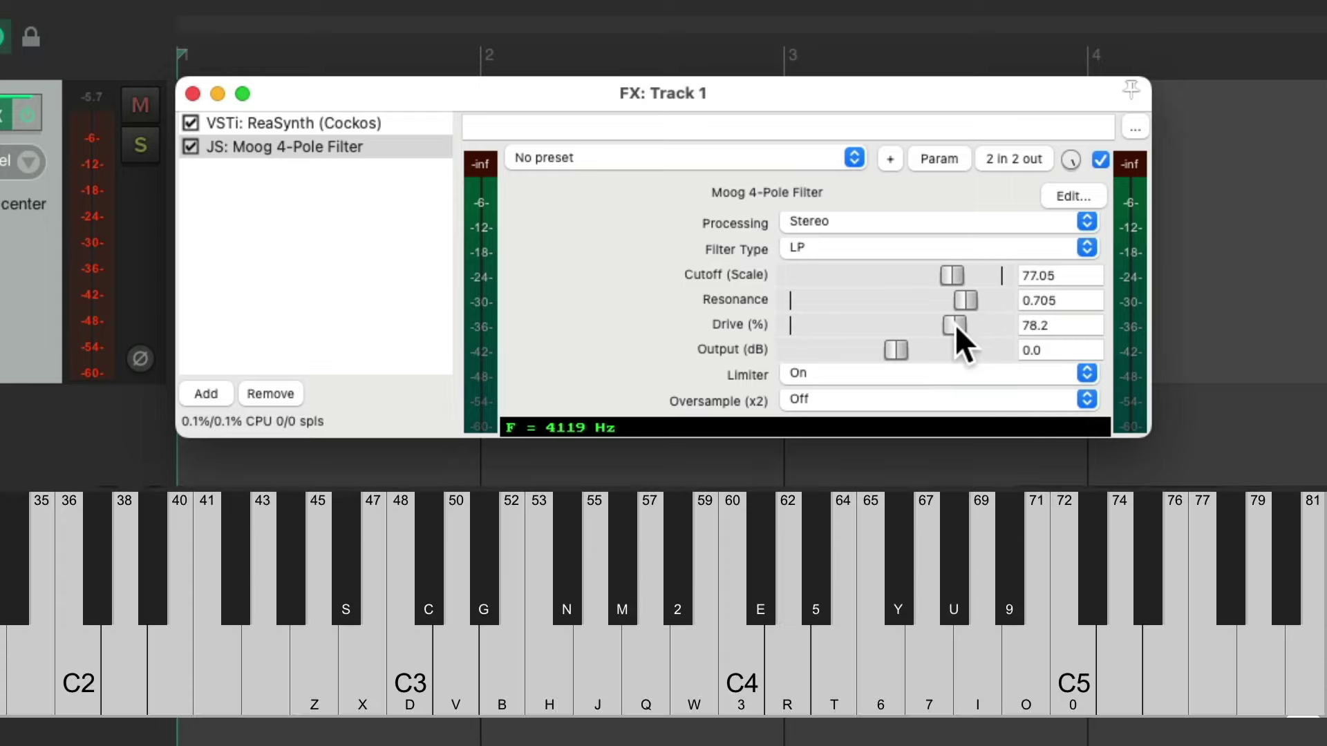
{"action": "key", "text": "x"}
{"action": "mouse_move", "coordinate": [945, 273]}
{"action": "left_mouse_down"}
{"action": "mouse_move", "coordinate": [898, 272]}
{"action": "mouse_move", "coordinate": [974, 298]}
{"action": "mouse_move", "coordinate": [944, 269]}
{"action": "mouse_move", "coordinate": [966, 268]}
{"action": "mouse_move", "coordinate": [881, 268]}
{"action": "mouse_move", "coordinate": [981, 265]}
{"action": "mouse_move", "coordinate": [919, 267]}
{"action": "mouse_move", "coordinate": [977, 263]}
{"action": "mouse_move", "coordinate": [940, 264]}
{"action": "left_mouse_up"}
{"action": "key", "text": "d"}
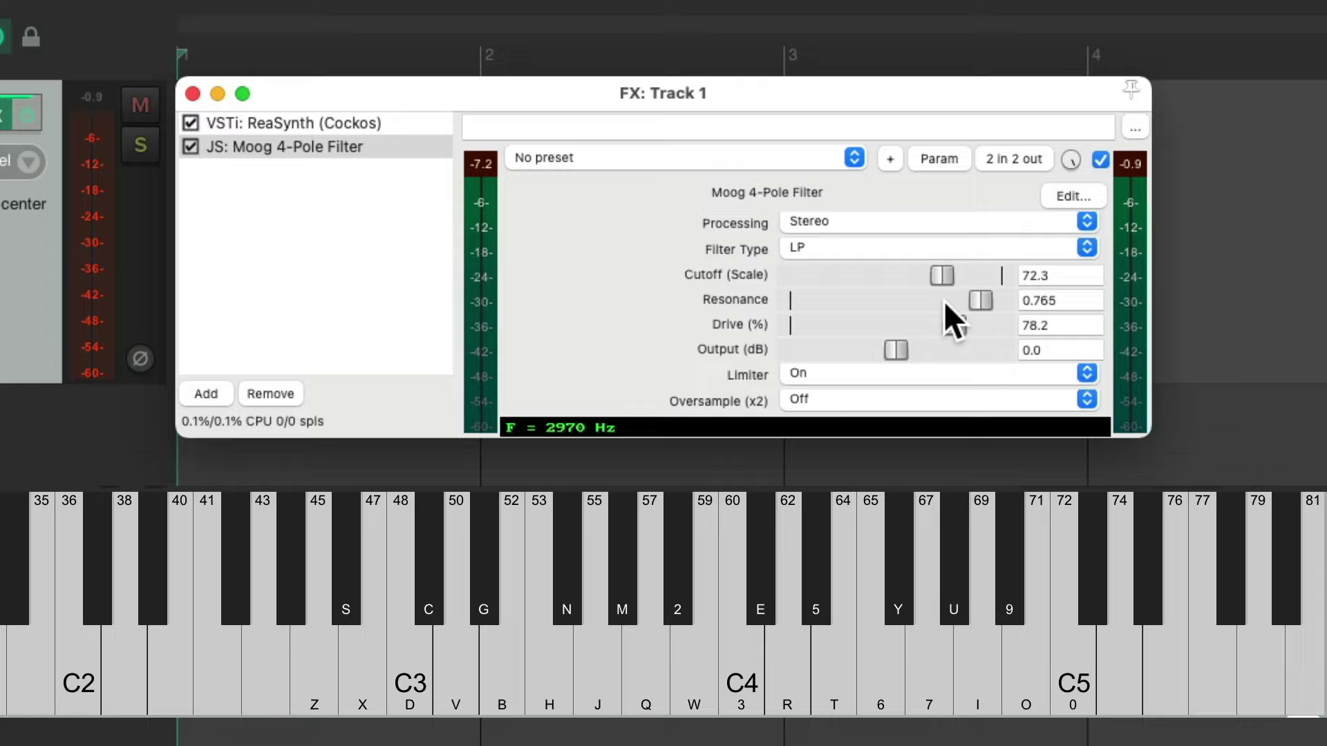
{"action": "key", "text": "super+comma"}
Set the MIDI Keyboard 88 Keys input to Enabled+Control, then return to the Track 1 FX window
{"action": "left_click", "coordinate": [692, 236]}
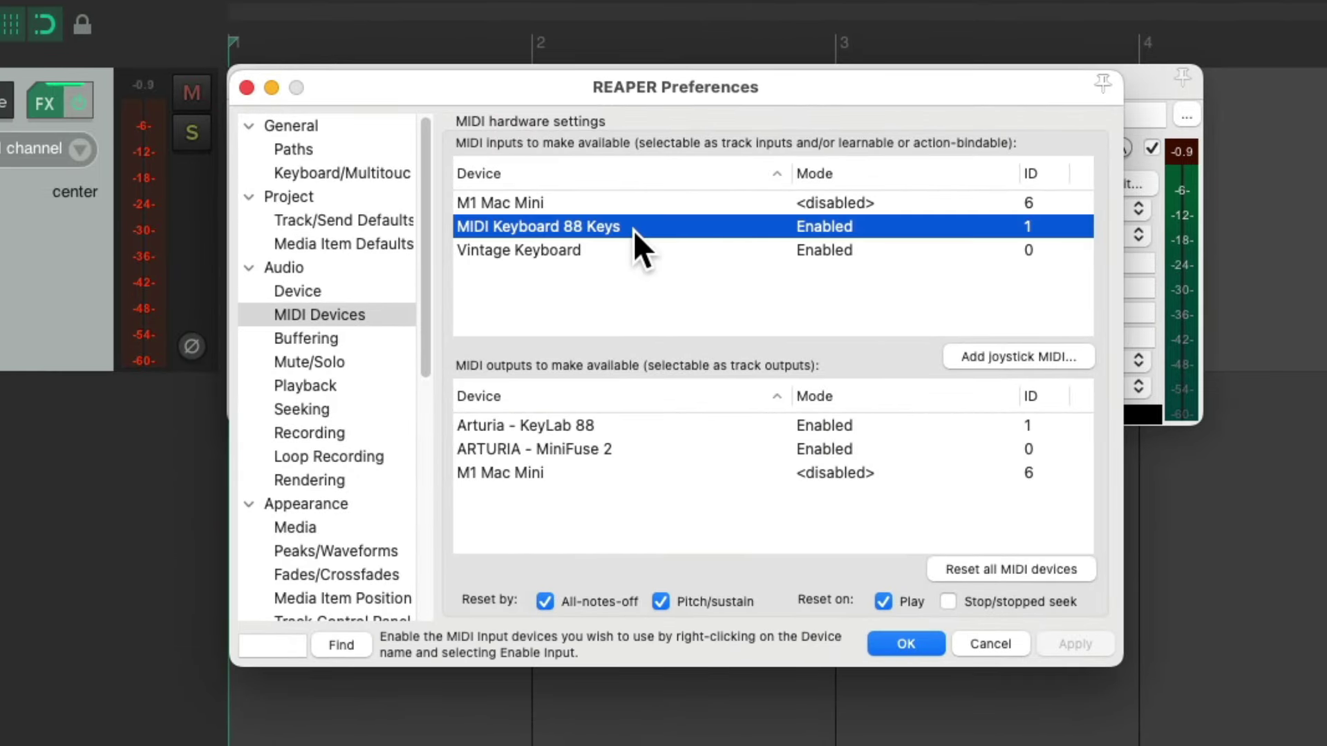
{"action": "double_click", "coordinate": [633, 230]}
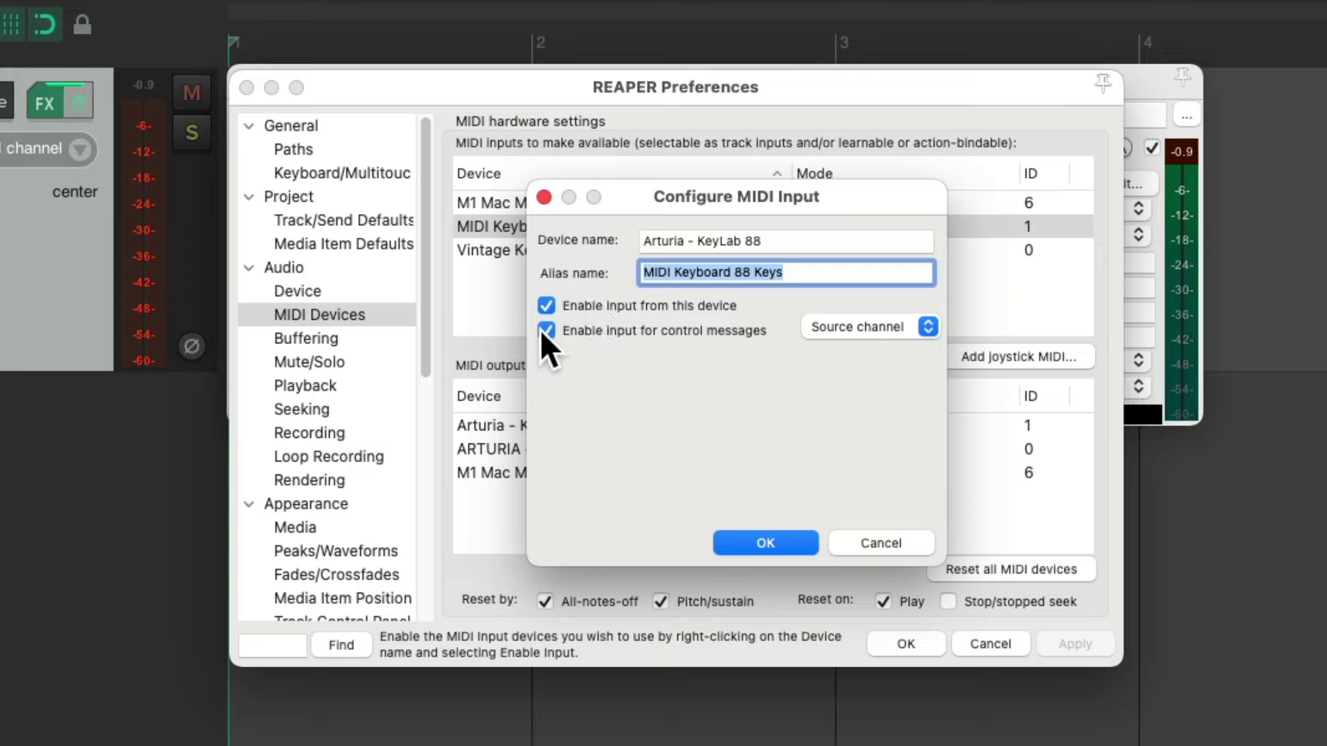
{"action": "left_click", "coordinate": [760, 537]}
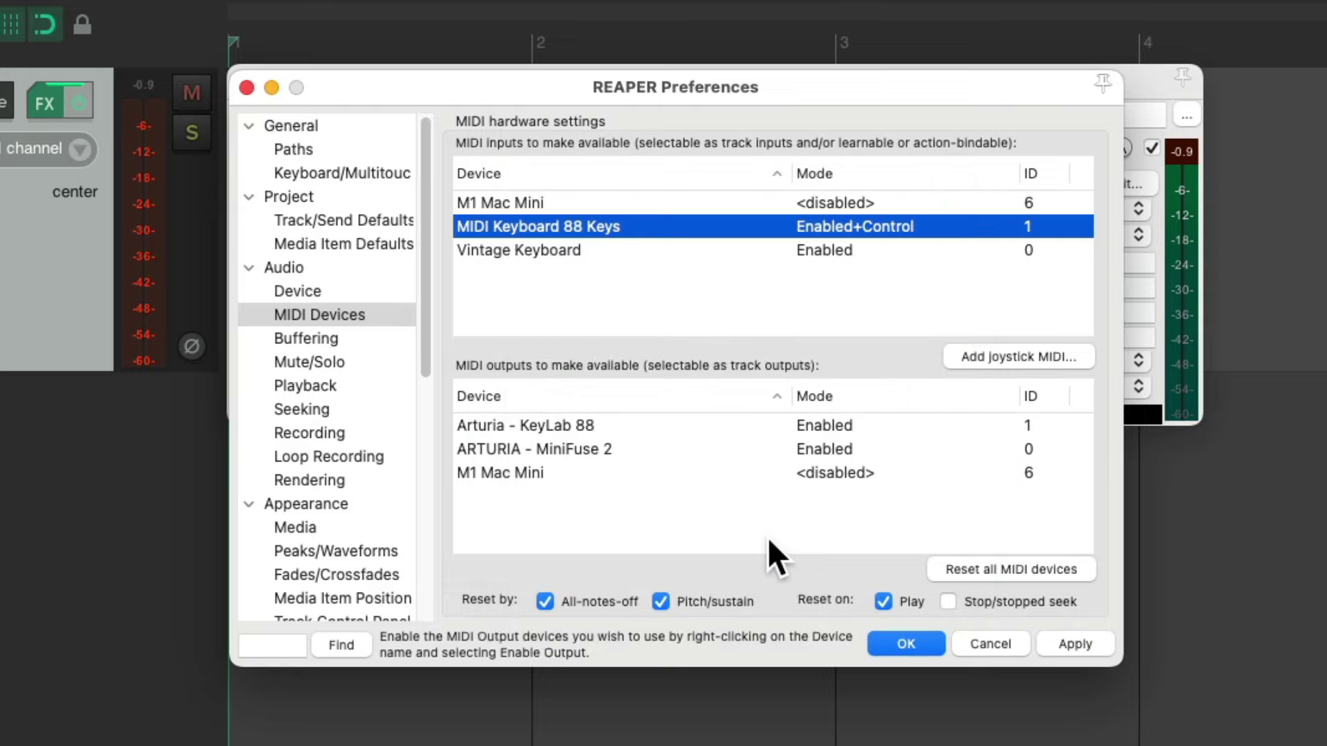
{"action": "left_click", "coordinate": [900, 640]}
{"action": "left_click", "coordinate": [649, 350]}
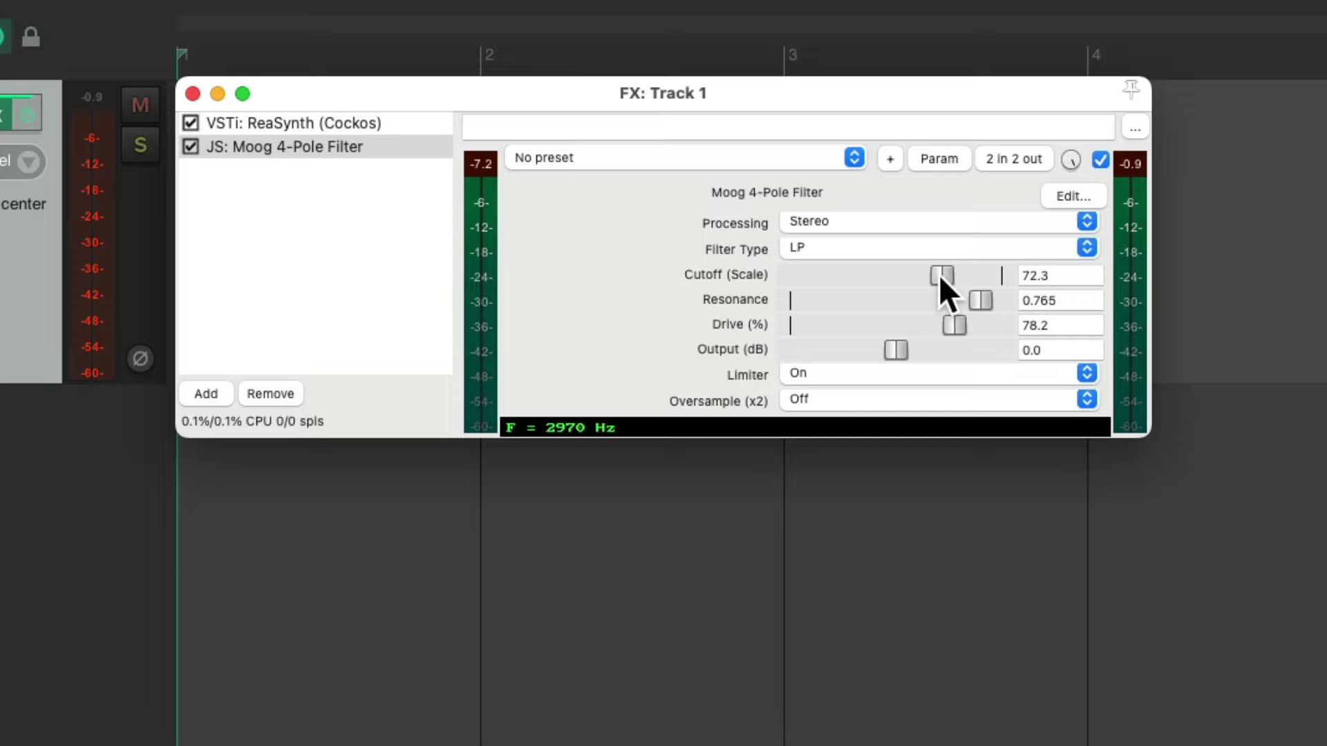
MIDI-learn the Moog filter Cutoff to Chan 1 CC 18 from the hardware fader
{"action": "left_click", "coordinate": [937, 159]}
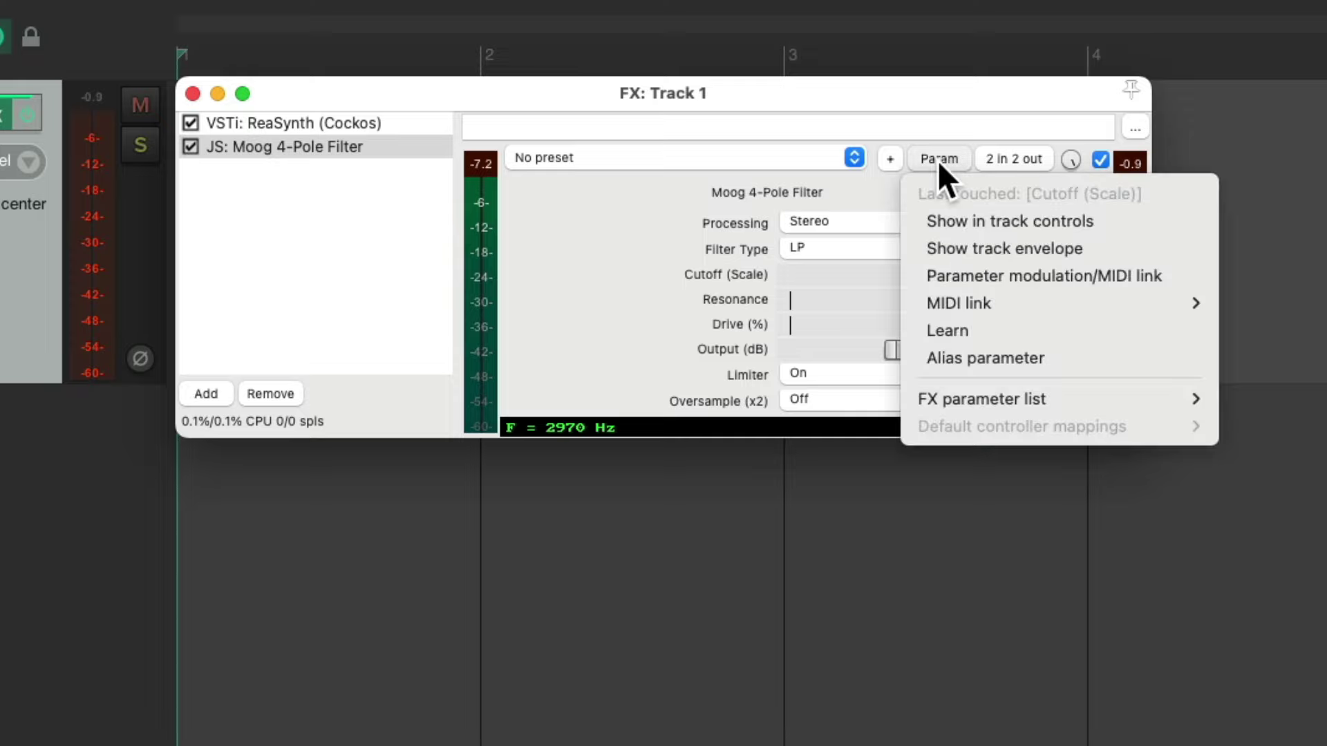
{"action": "left_click", "coordinate": [996, 323]}
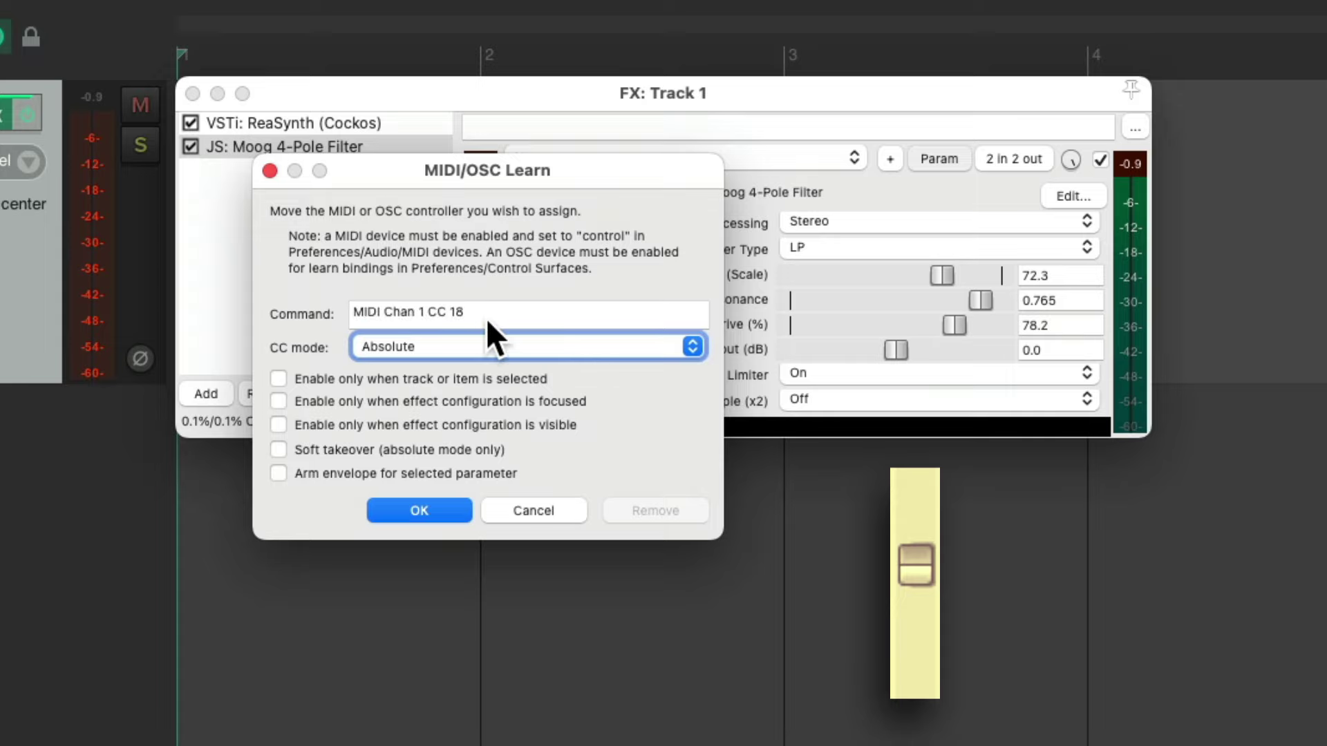
{"action": "left_click", "coordinate": [445, 508]}
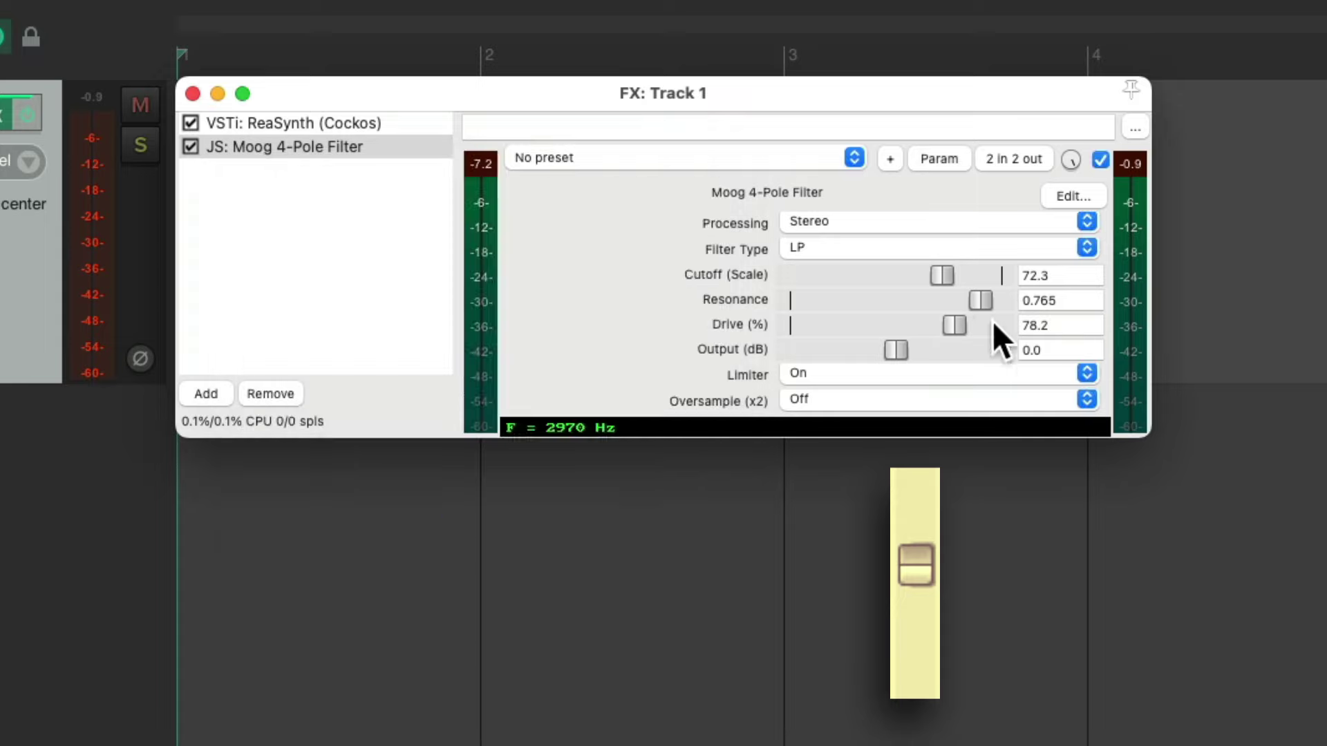